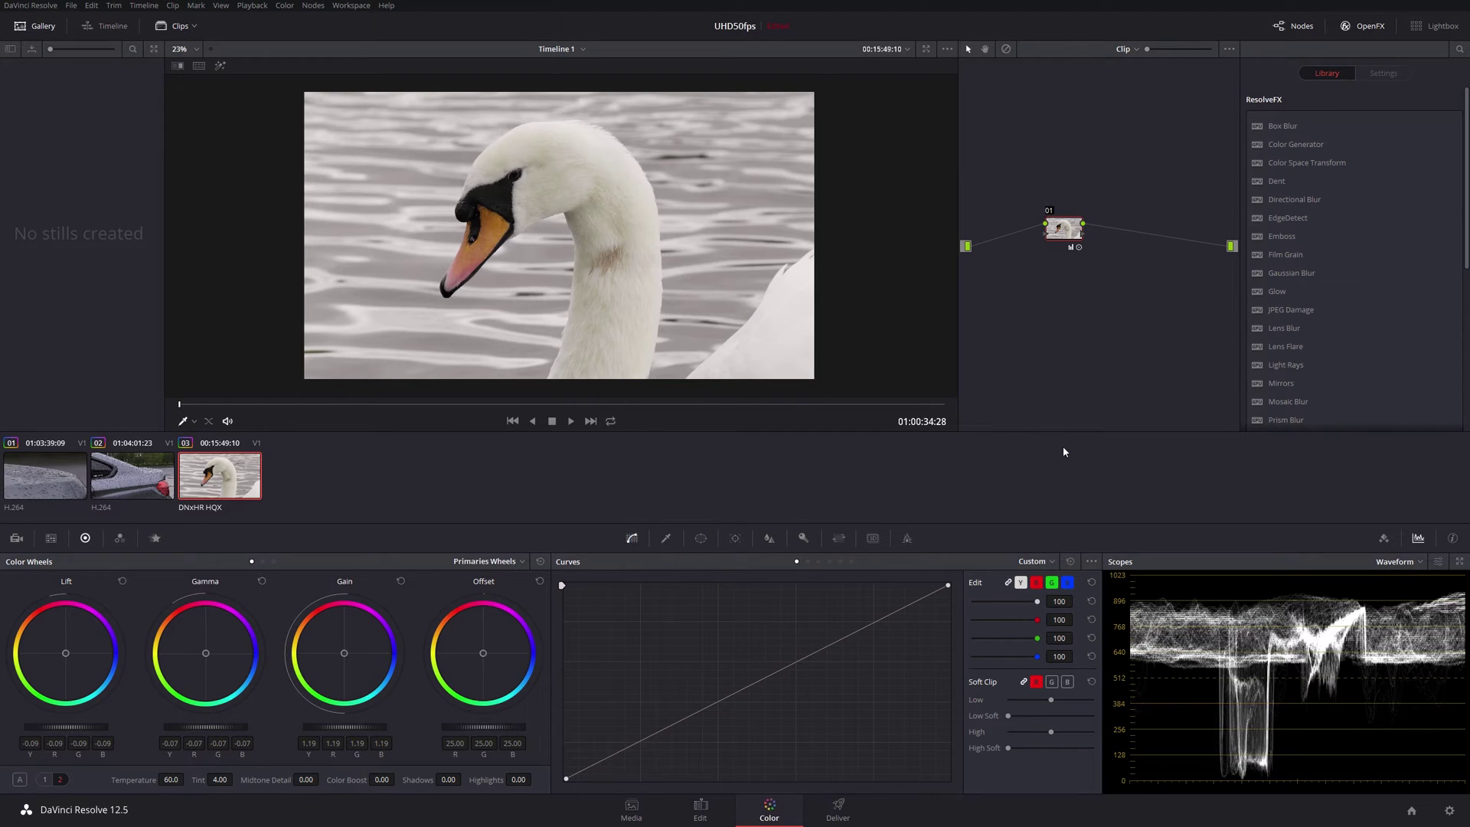
- Compare node 01's grade off and on, then add serial node 02 and show its HSL qualifier
left_click(1049, 212)
left_click(1049, 212)
mouse_move(1070, 233)
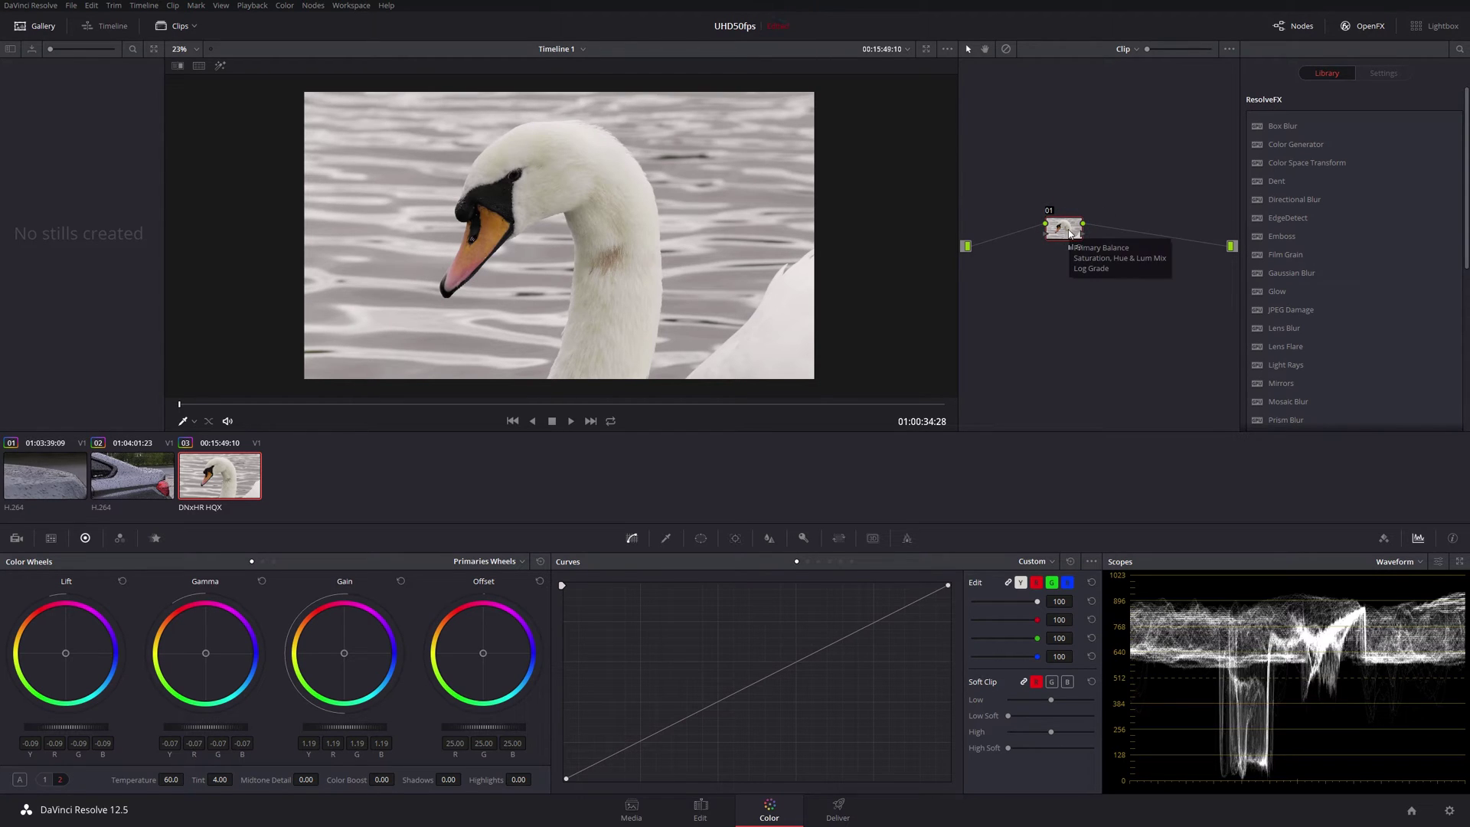
key("alt+s")
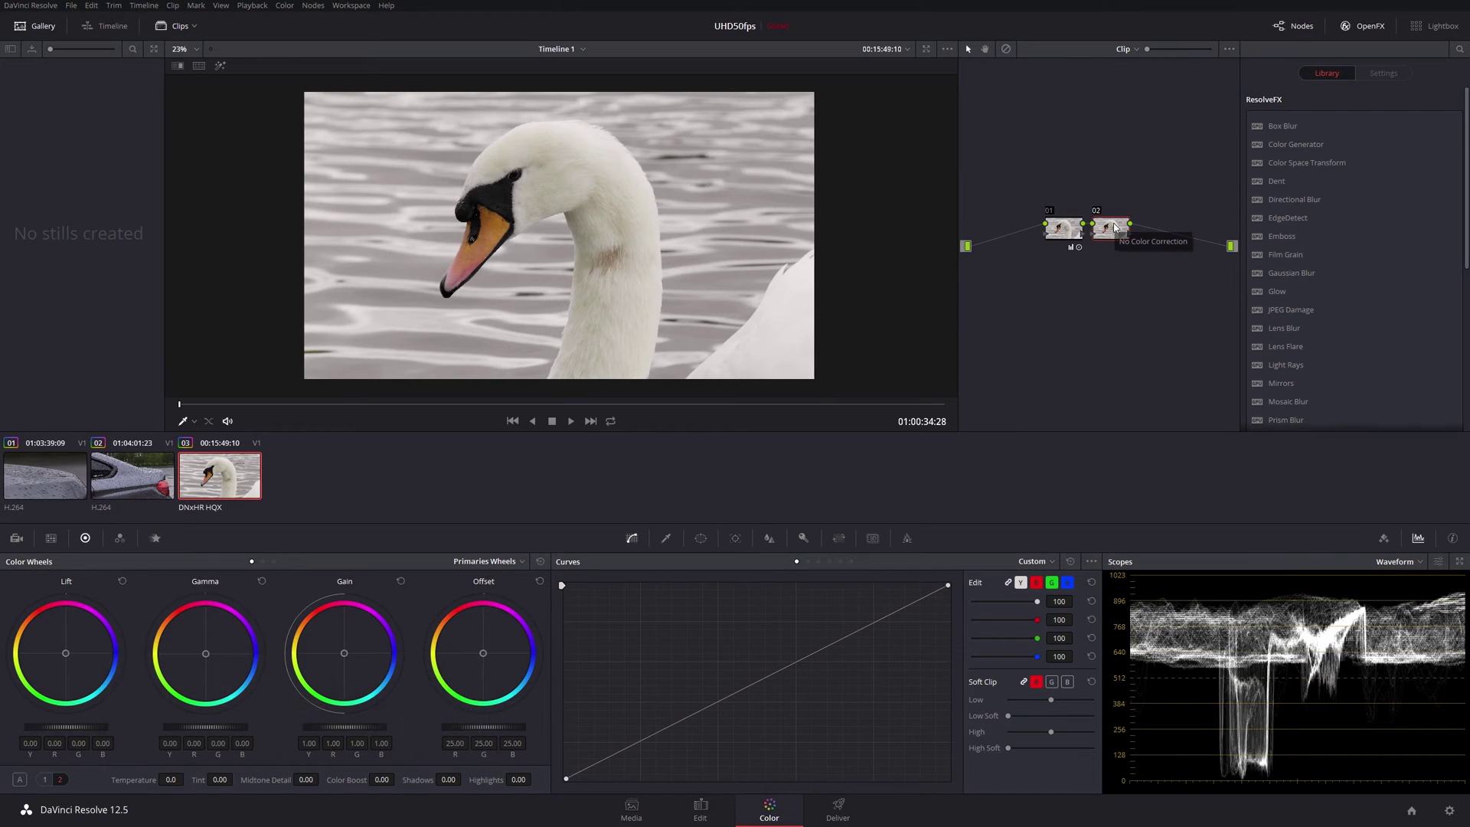
left_click(667, 540)
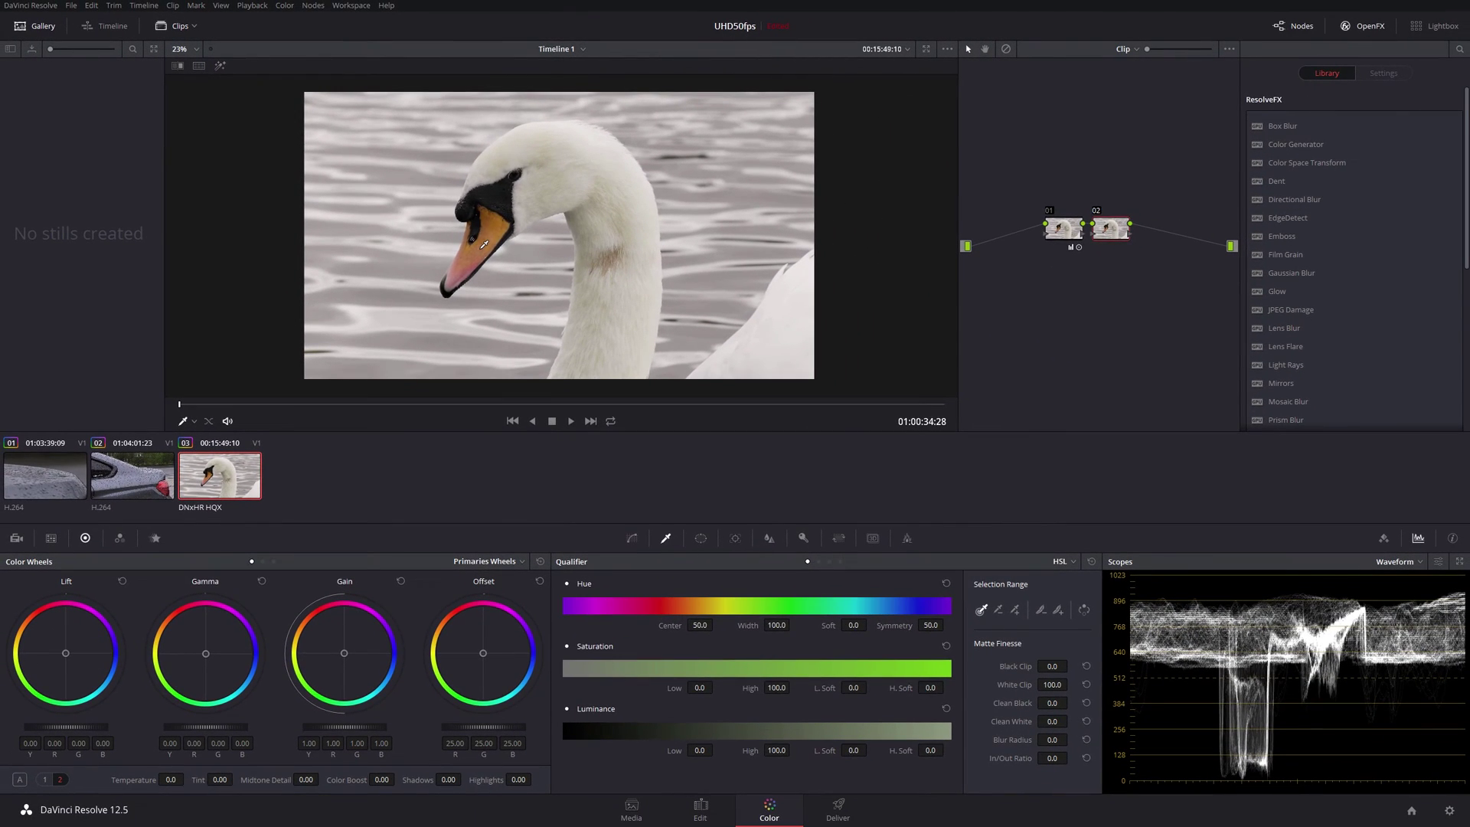
- Sample the orange beak into node 02's qualifier and view the matte on grey with Highlight
left_click(539, 328)
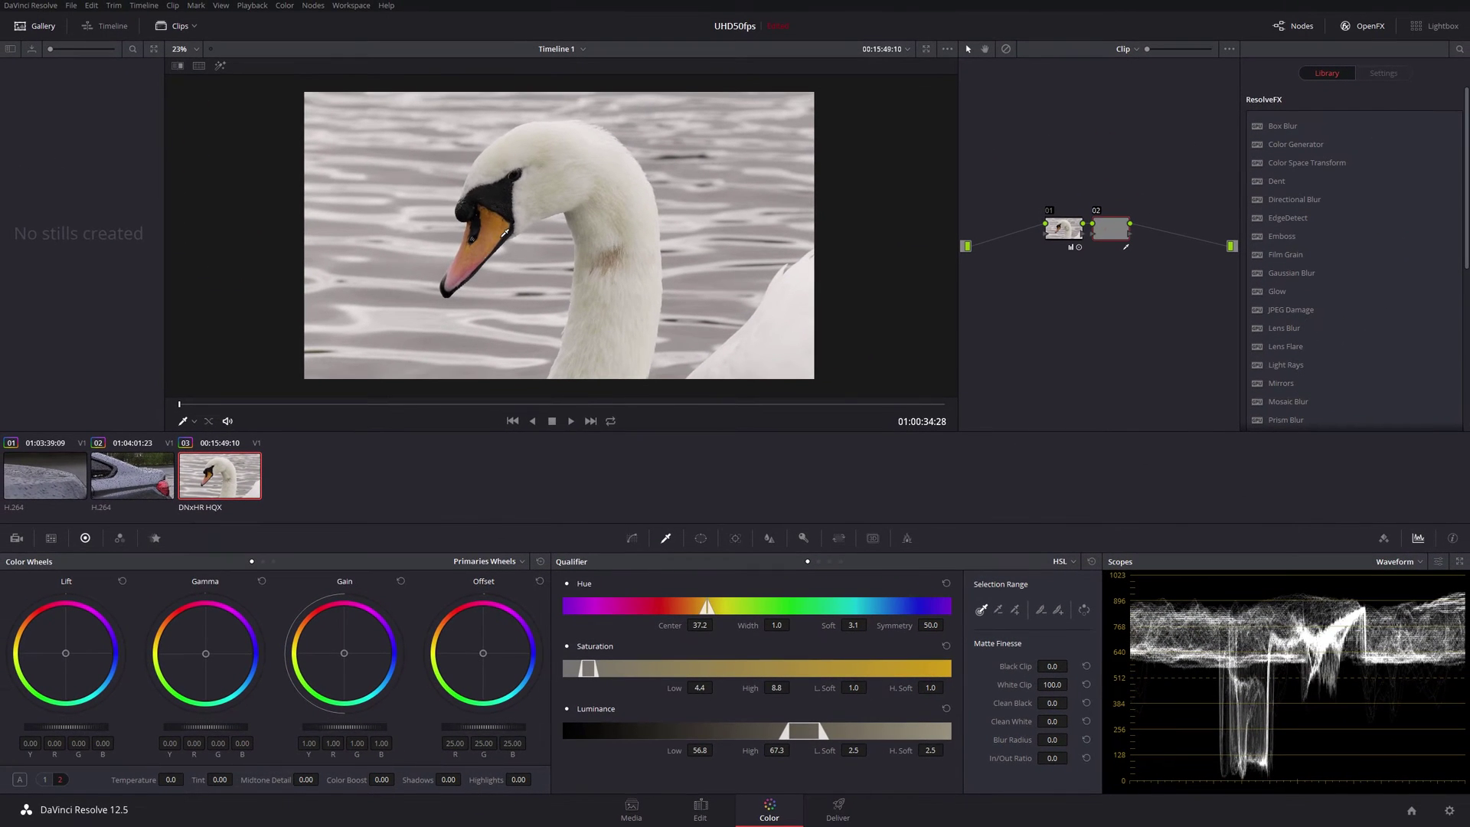
left_click(221, 67)
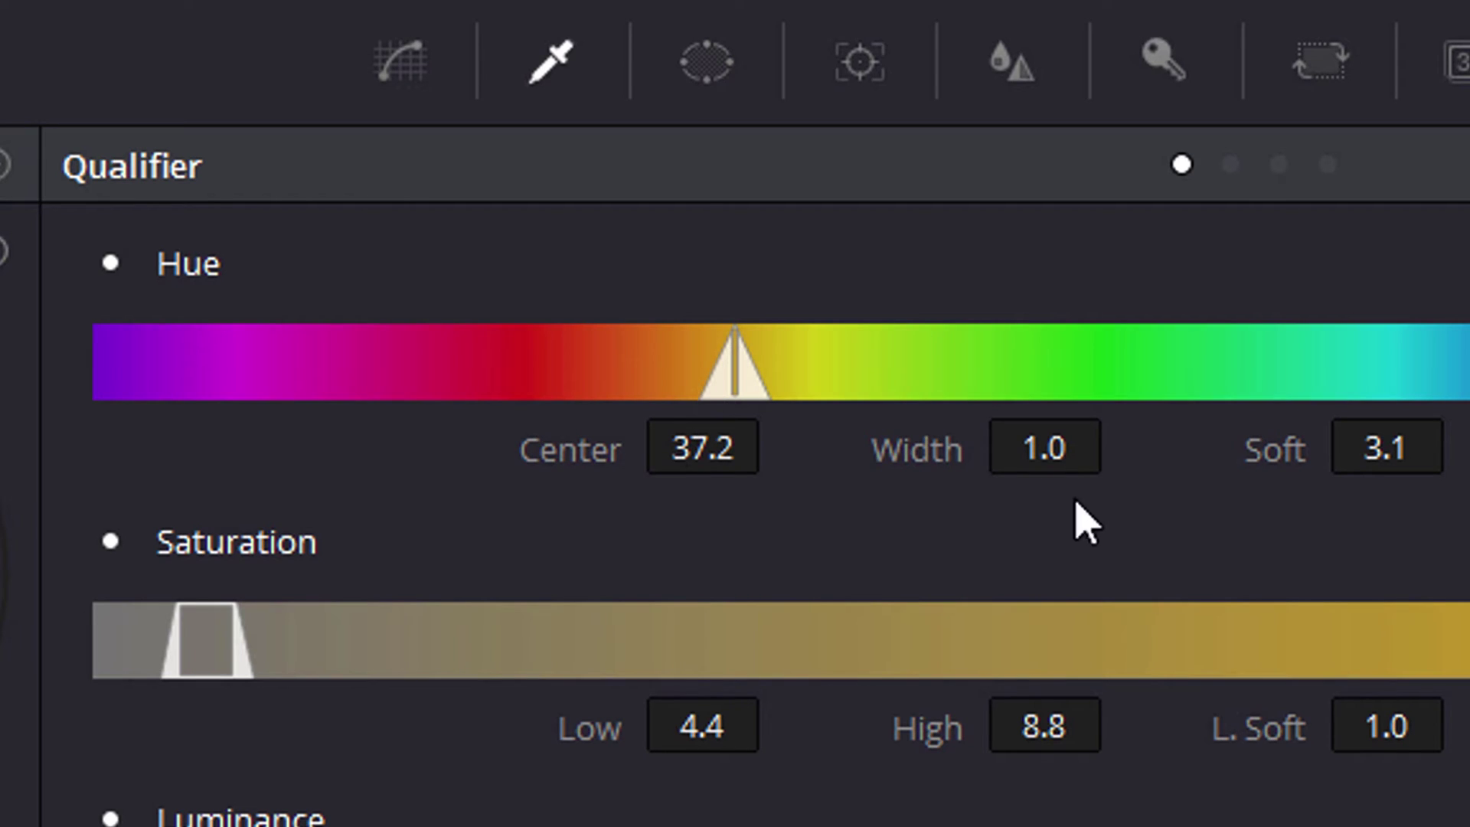
- Set the hue qualifier to width 8.2 and centre 37.7, then adjust its softness and symmetry
left_click_drag(1056, 455, 1222, 455)
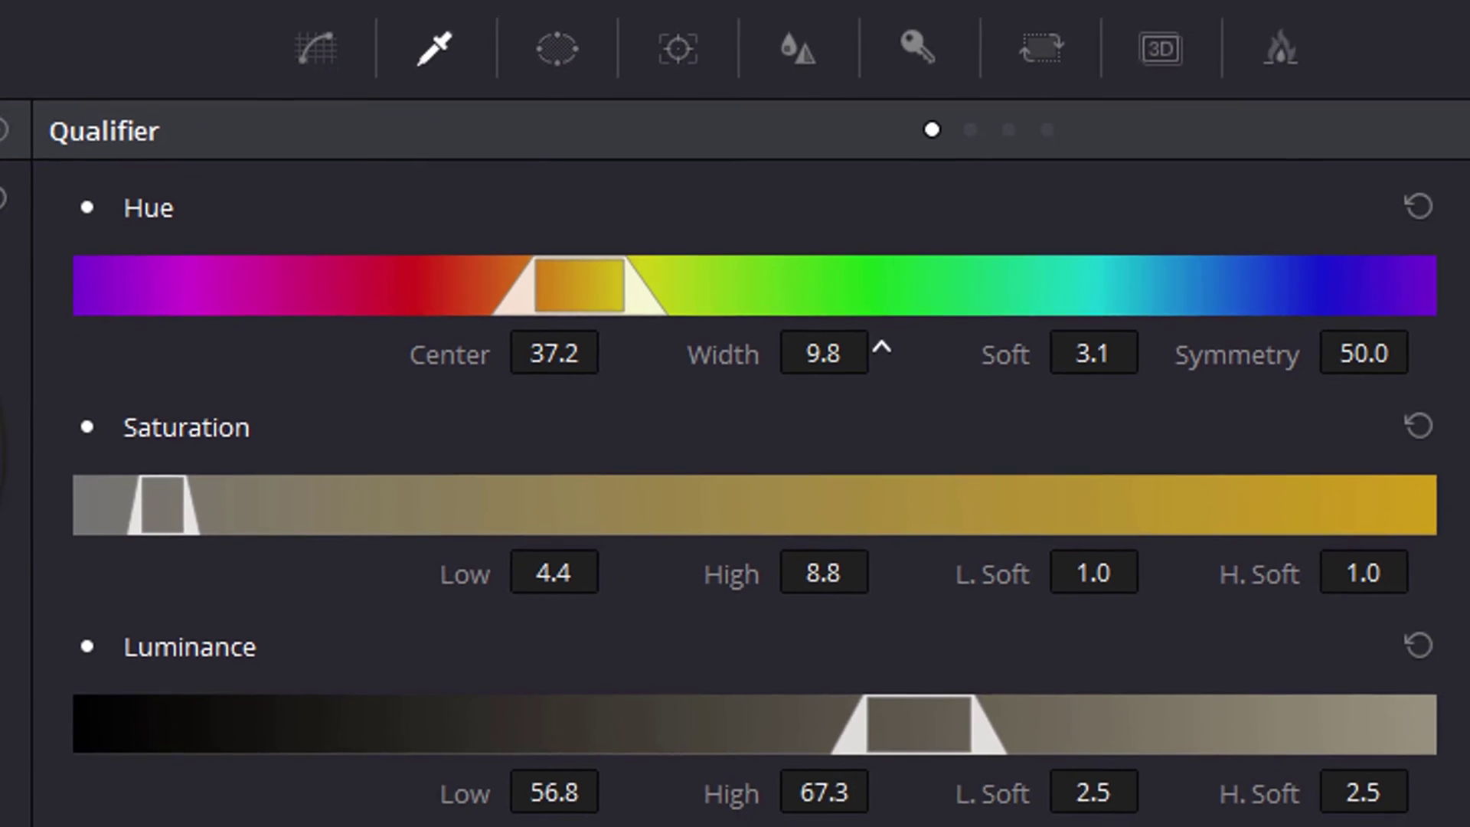
left_click_drag(882, 349, 834, 353)
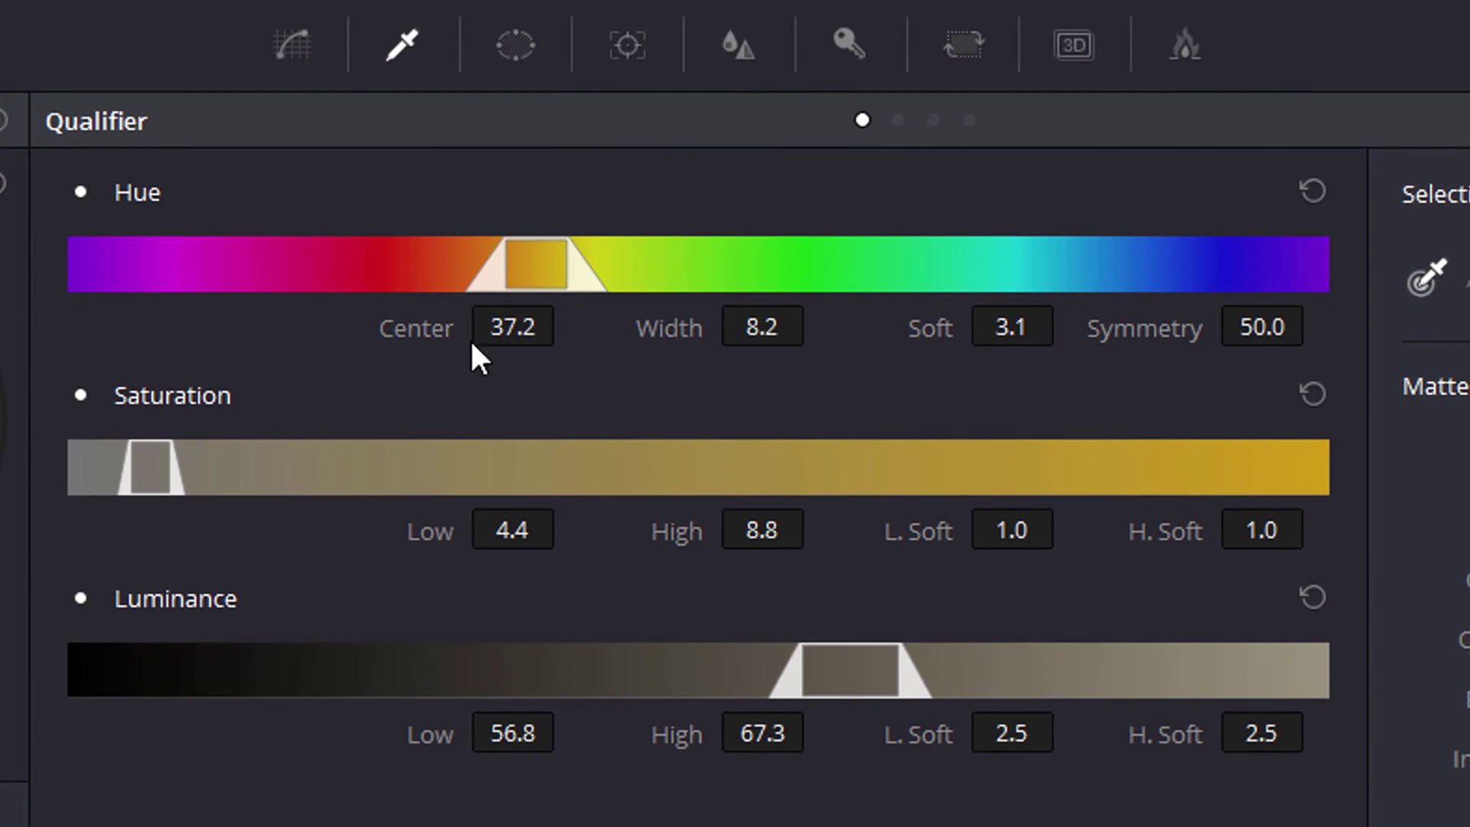
left_click_drag(515, 328, 566, 329)
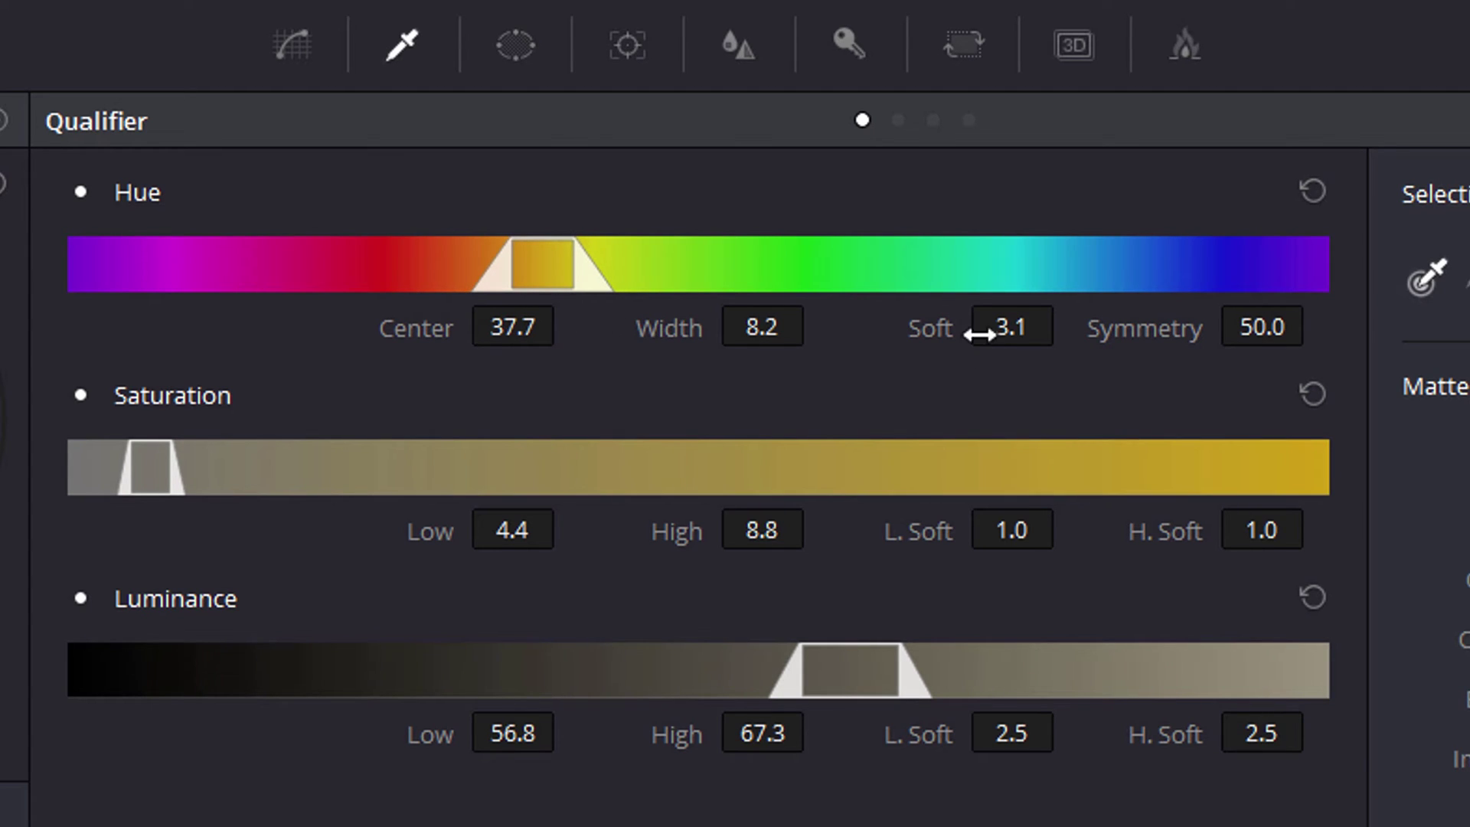
left_click_drag(1008, 328, 1046, 329)
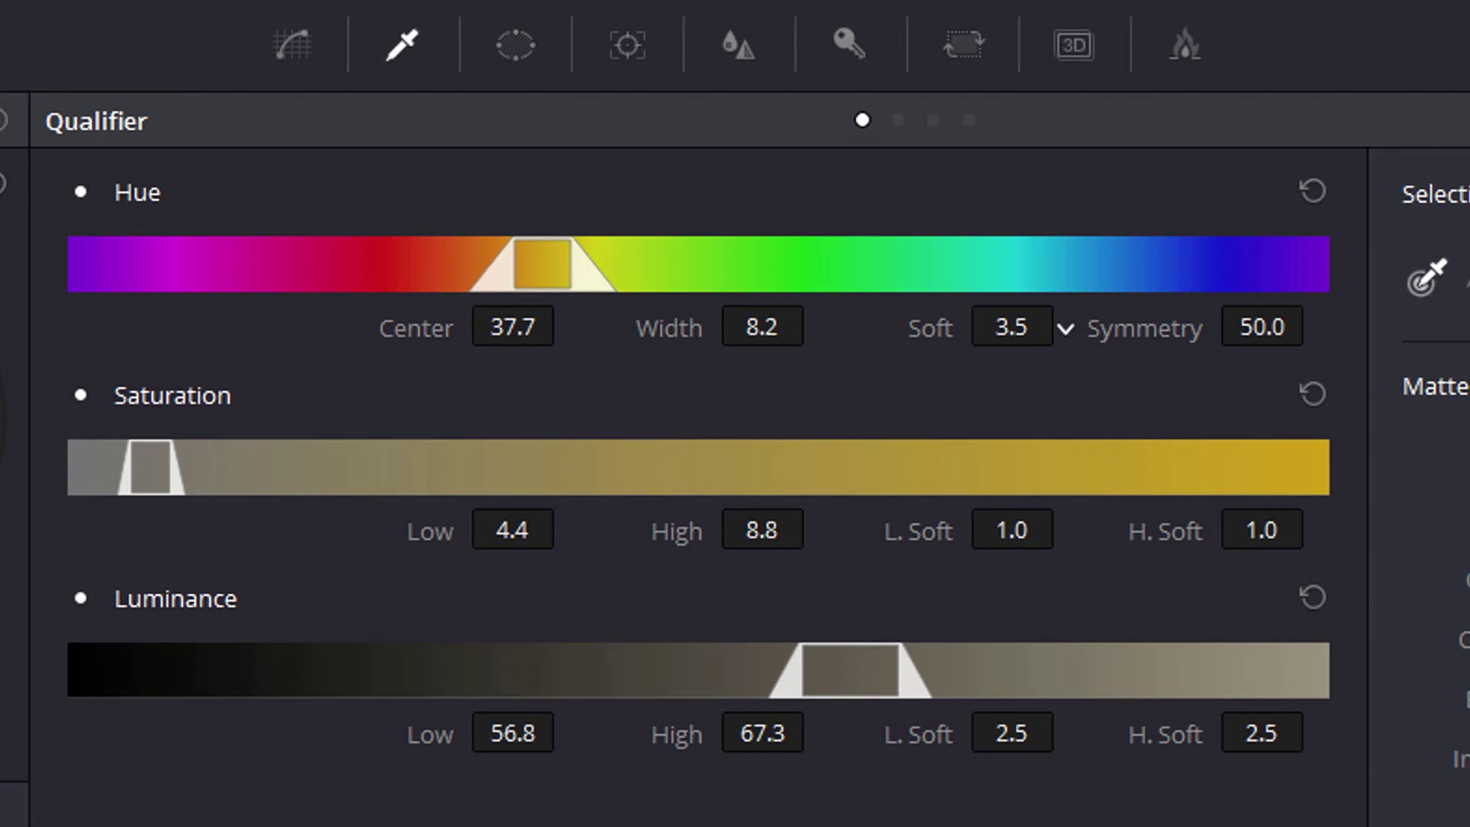
mouse_move(1240, 321)
left_mouse_down()
mouse_move(1206, 321)
mouse_move(1264, 322)
mouse_move(1218, 321)
mouse_move(1259, 322)
mouse_move(1219, 322)
mouse_move(1242, 321)
left_mouse_up()
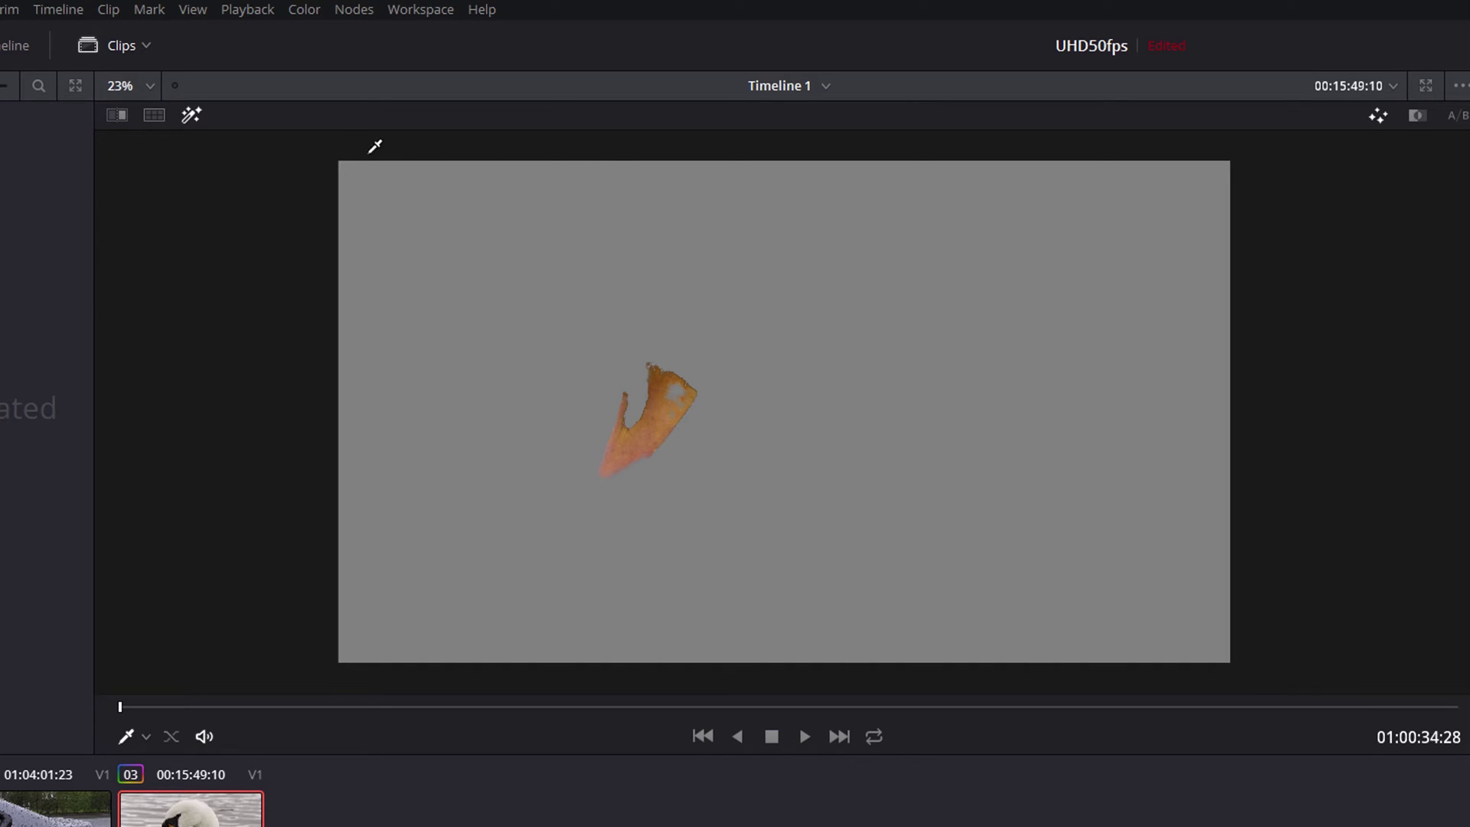
- Compare with Highlight off and on, then set hue centre 36.3 and width 15.4
left_click(192, 118)
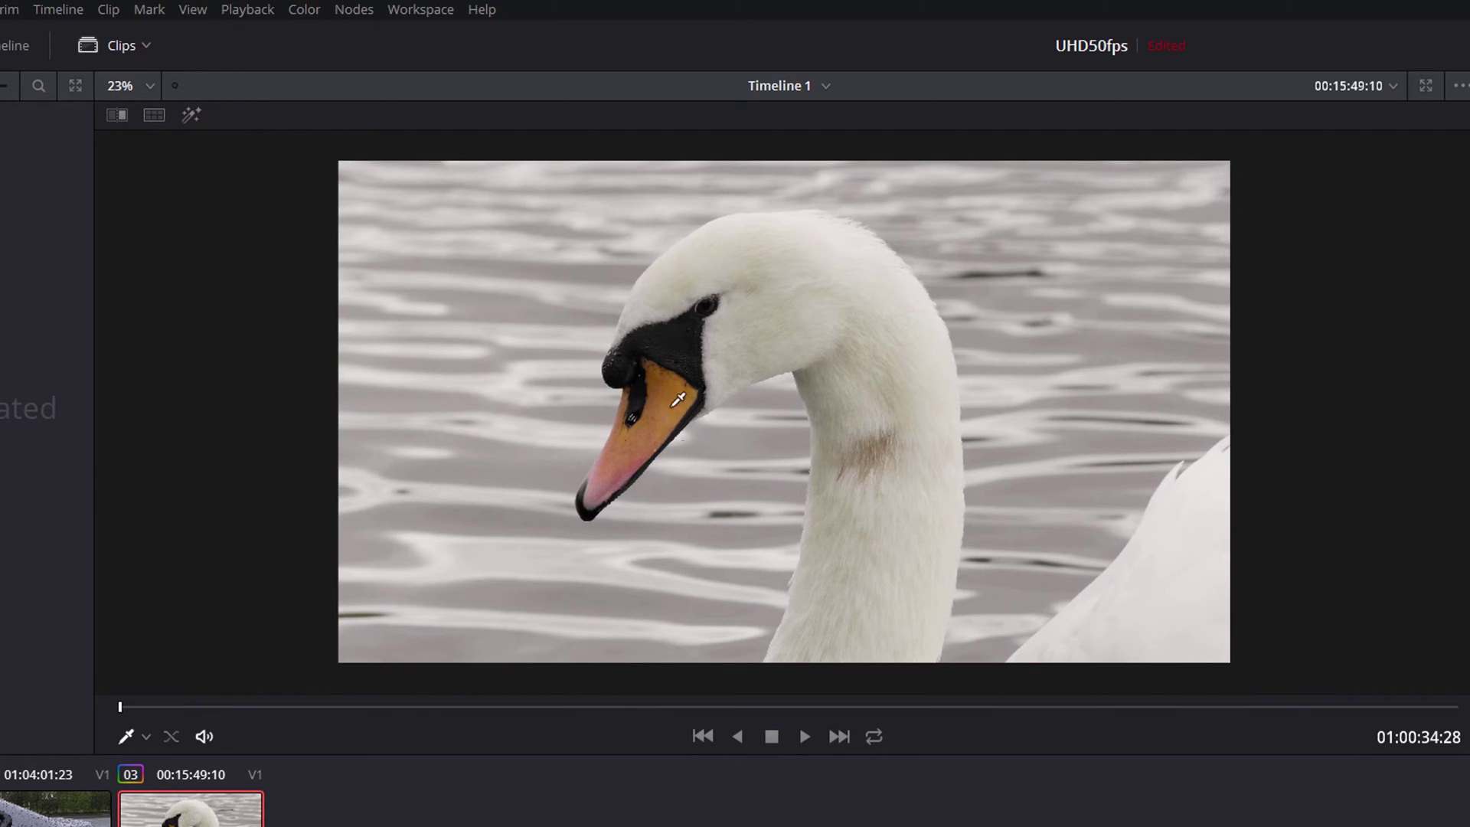
left_click(192, 115)
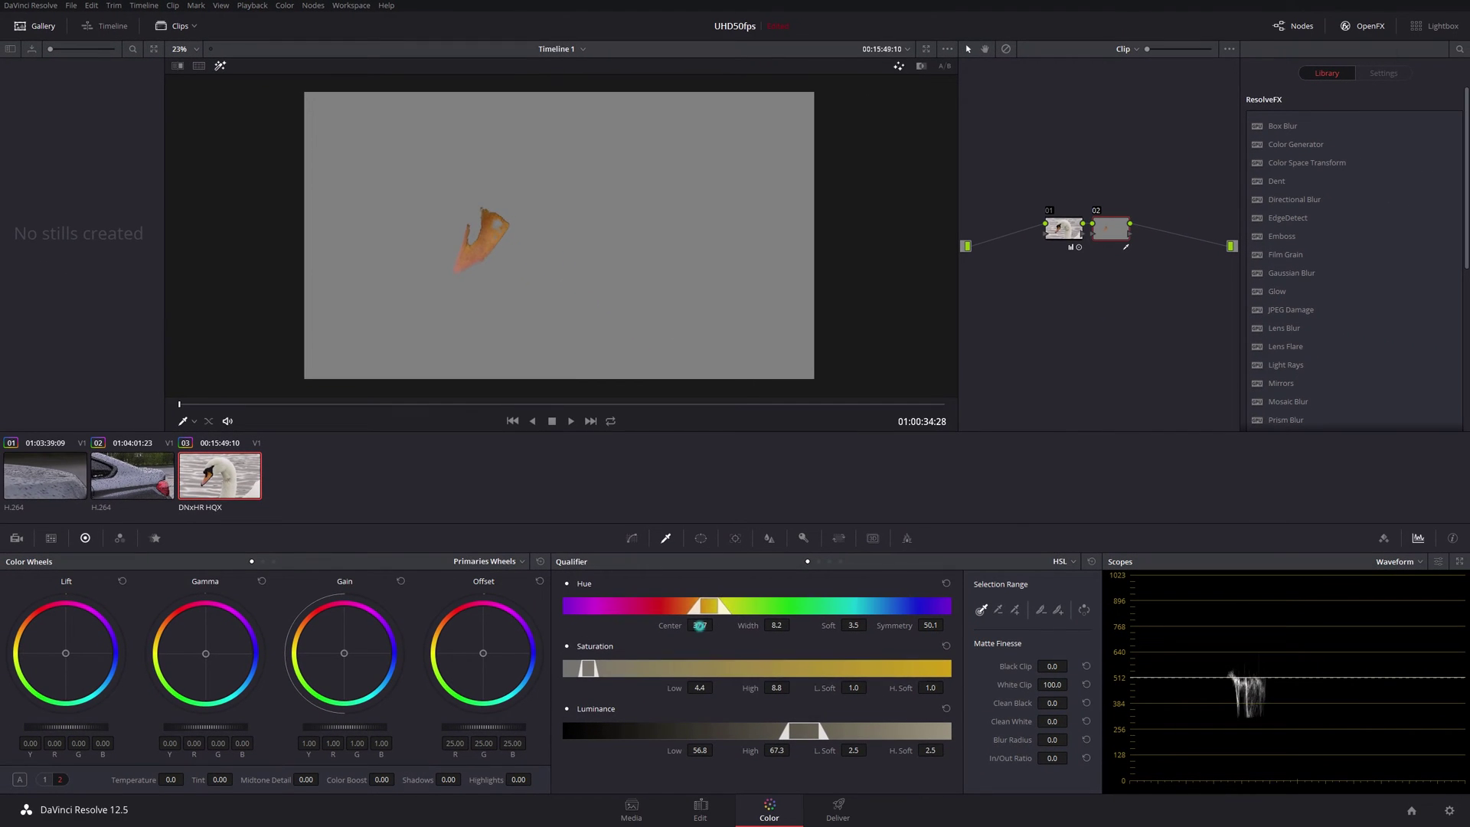
left_click_drag(700, 624, 793, 625)
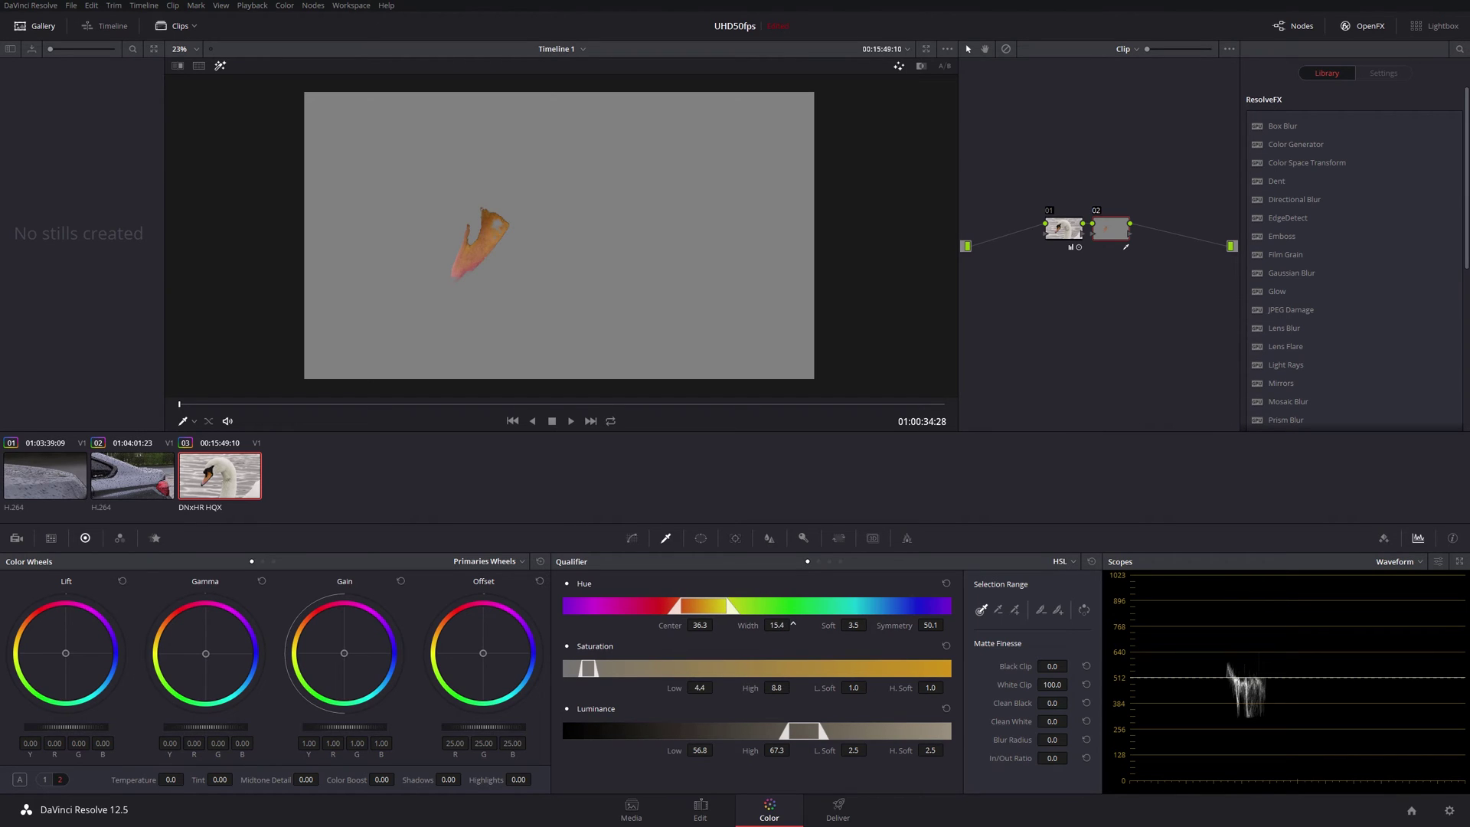
- Zoom the viewer, compare against the full swan, and widen saturation to 2.1–14.1
scroll(559, 235, "up", 5)
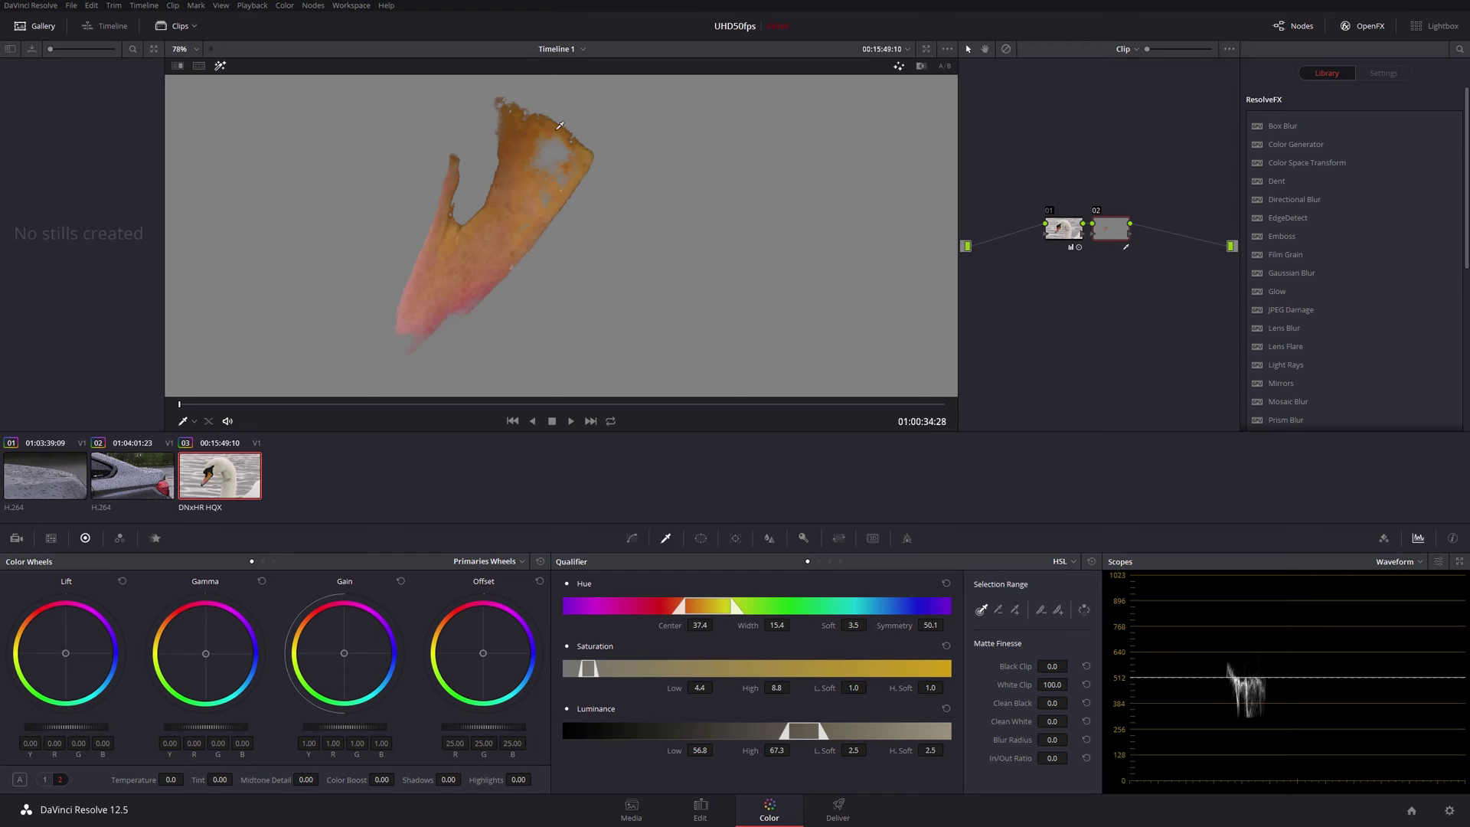
left_click(221, 65)
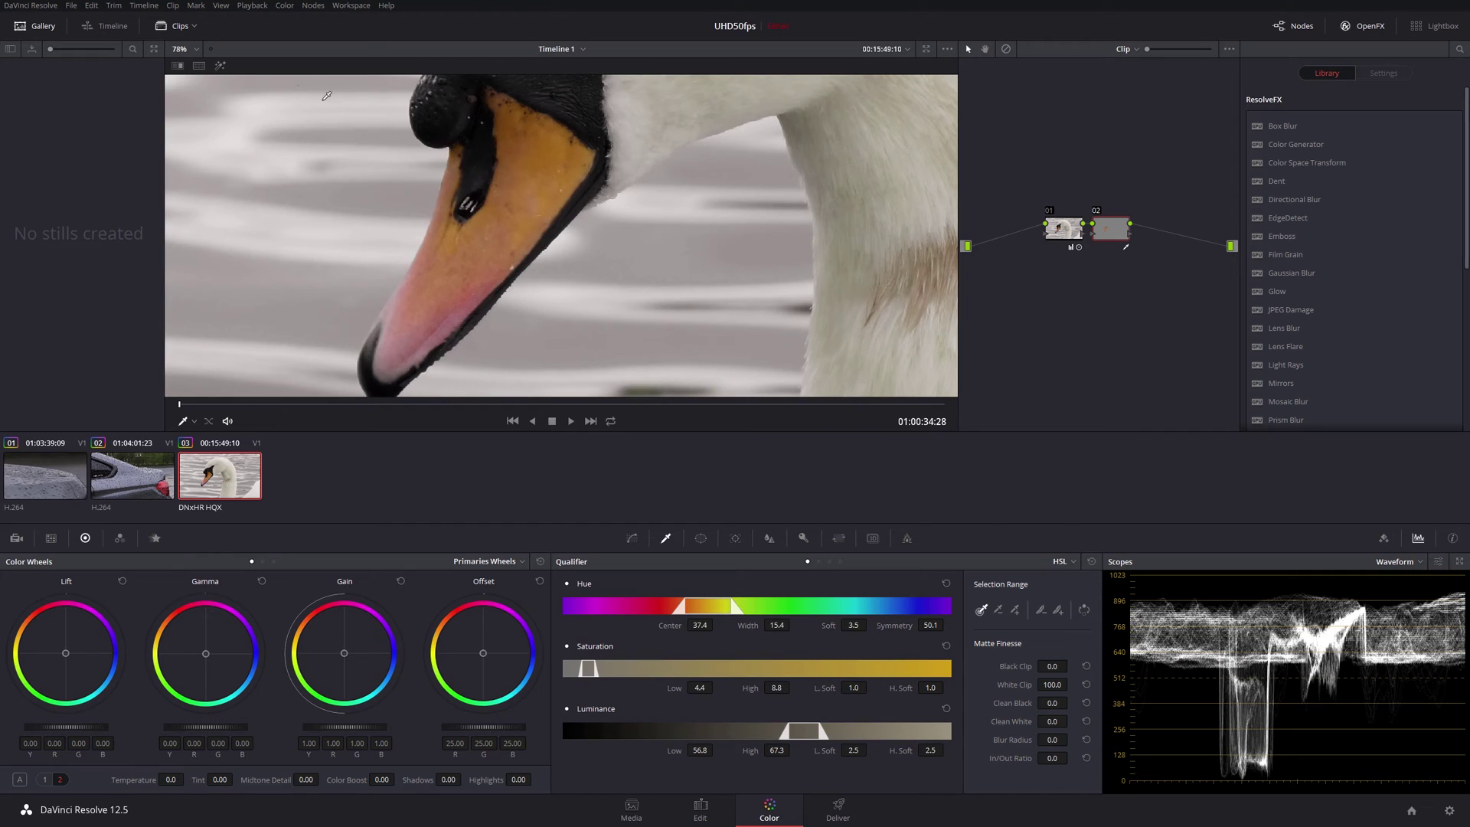
left_click(219, 65)
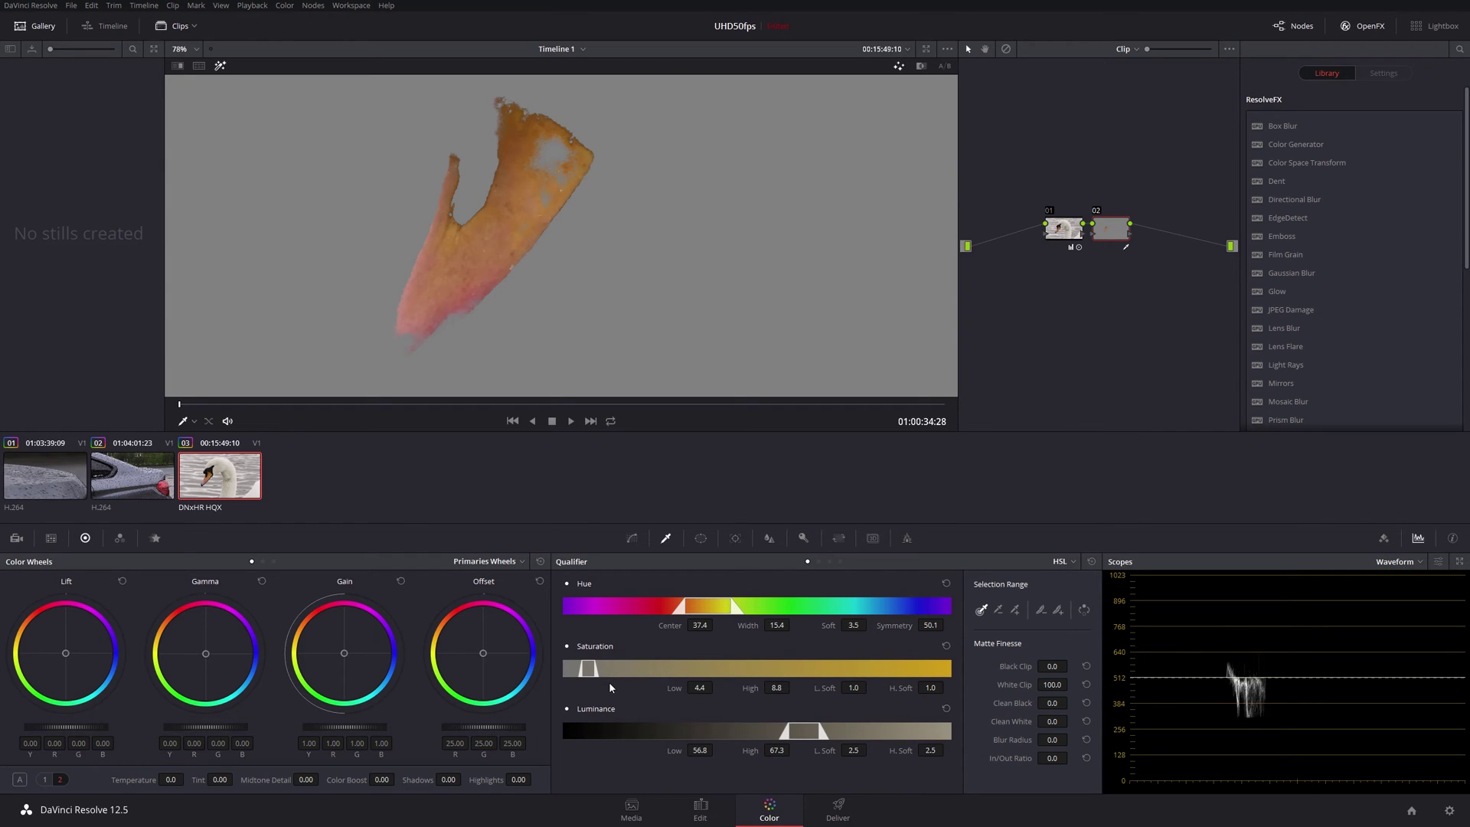
left_click_drag(775, 688, 793, 686)
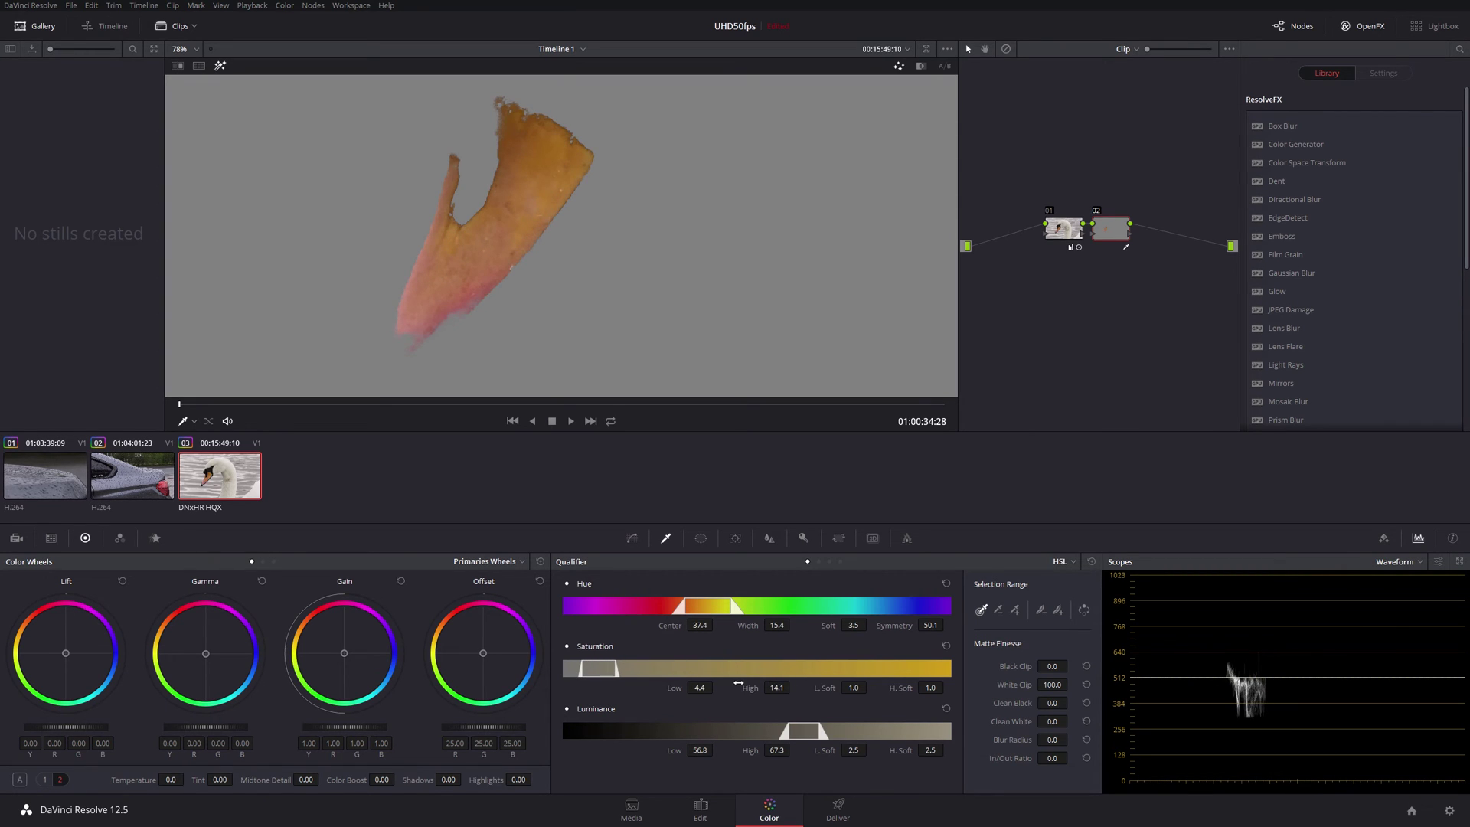
left_click_drag(710, 692, 716, 686)
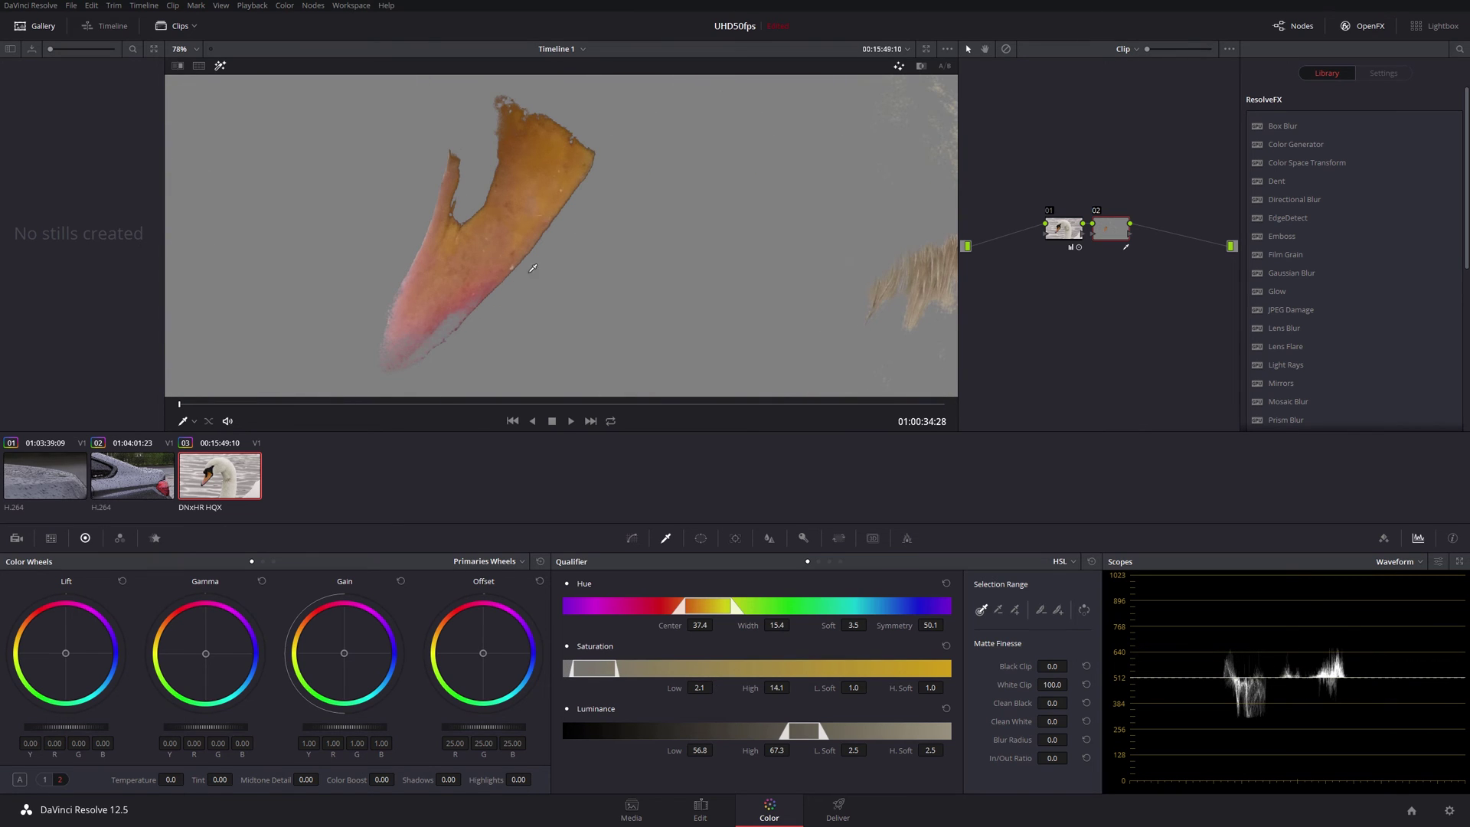
- Raise the qualifier's Saturation Low to 5.0 and L.Soft to 2.2
scroll(533, 268, "down", 5)
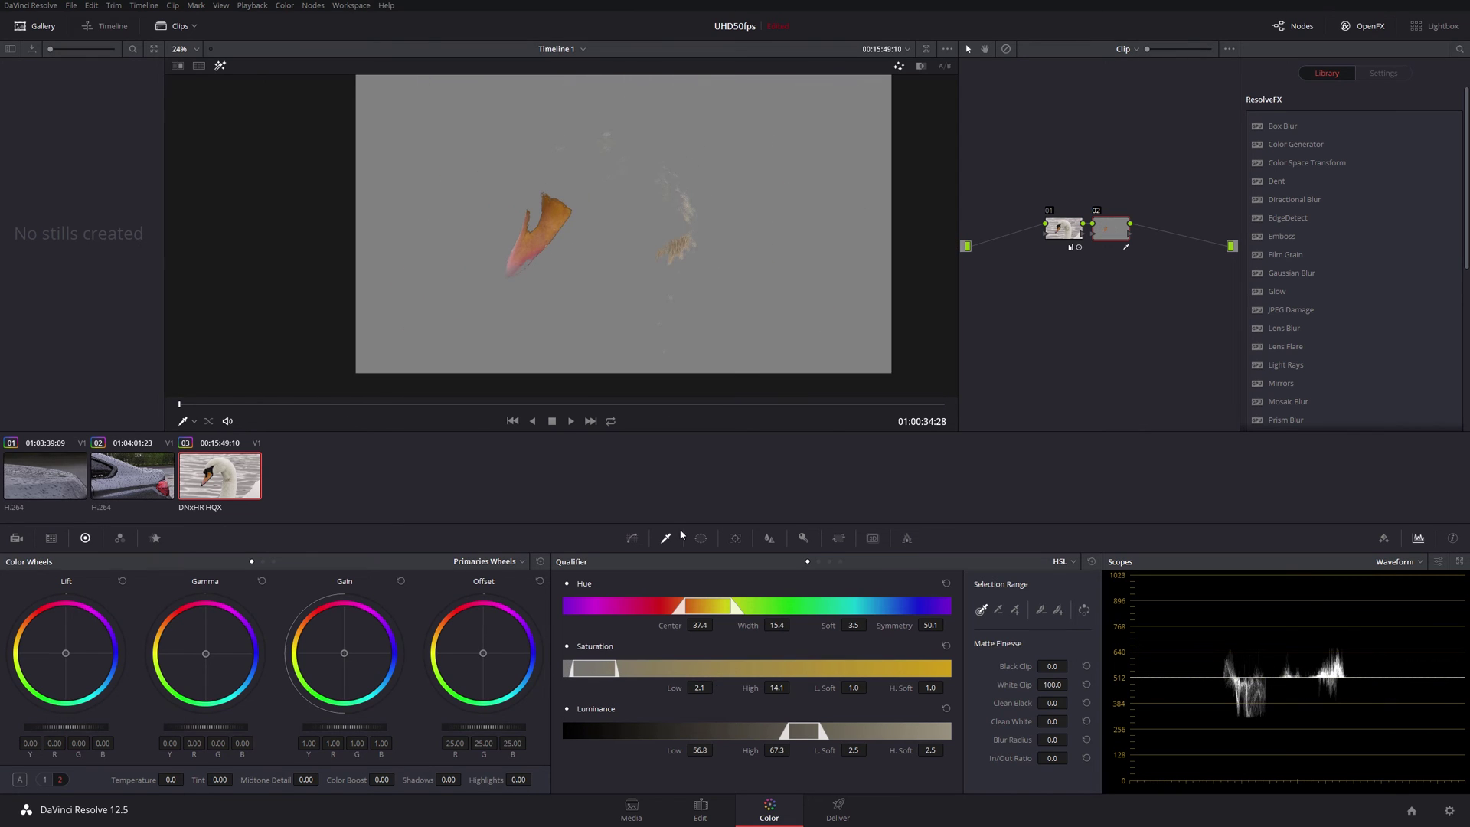
left_click_drag(699, 688, 716, 686)
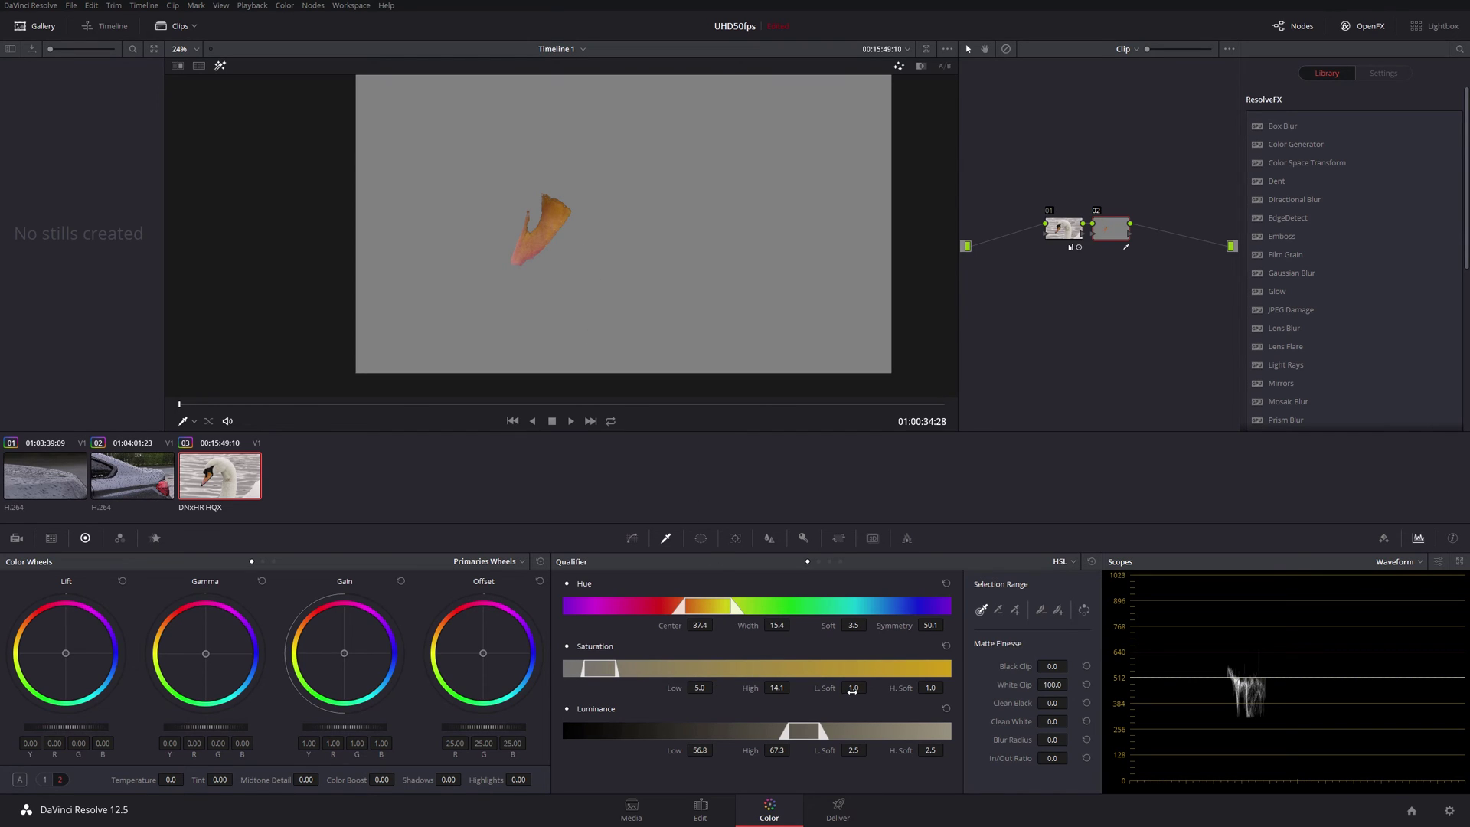
left_click_drag(850, 690, 870, 687)
- Zoom in on the beak and toggle Highlight repeatedly to check the matte against the image
scroll(483, 199, "up", 5)
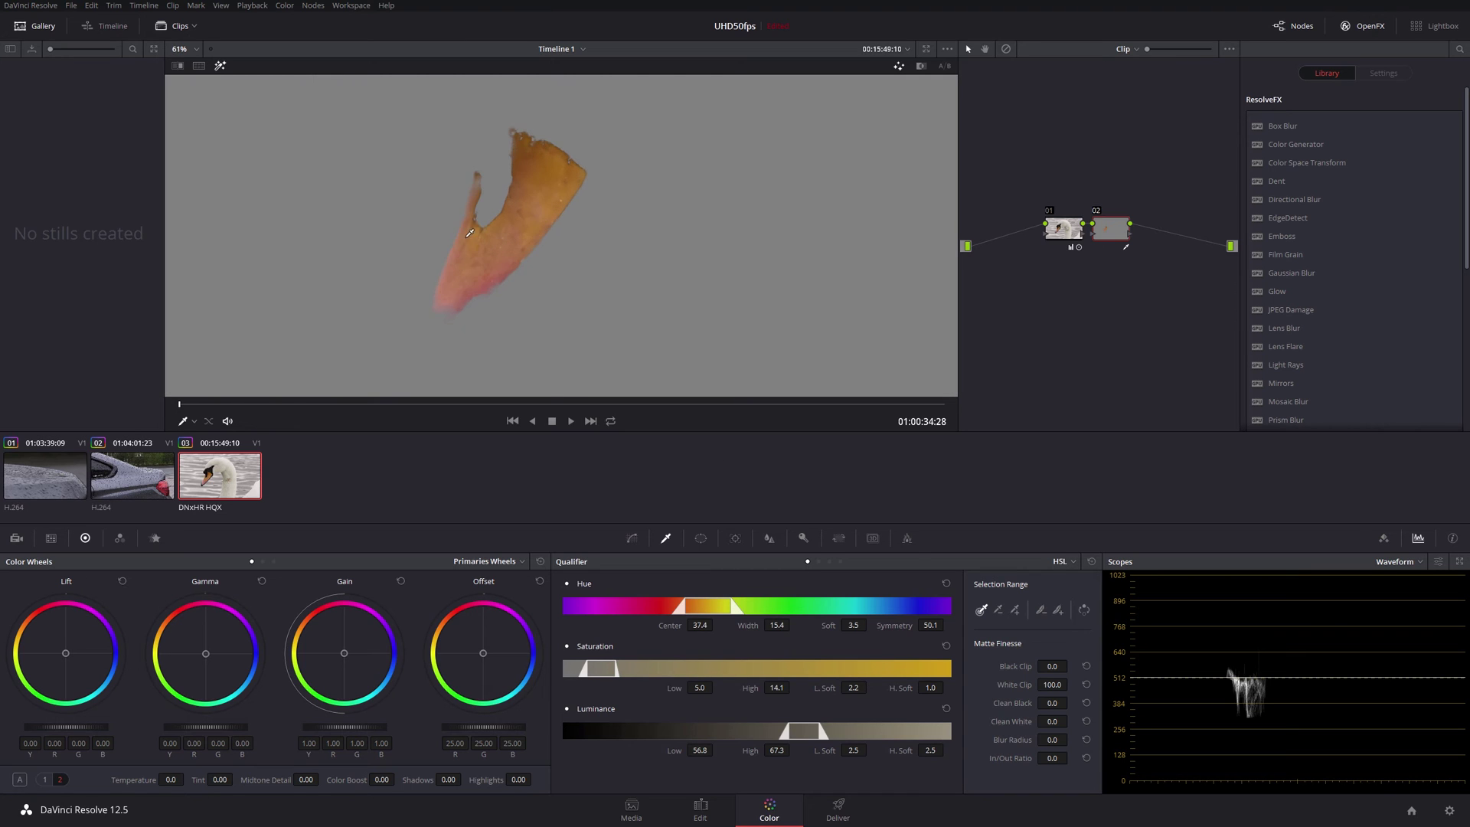
scroll(582, 260, "up", 2)
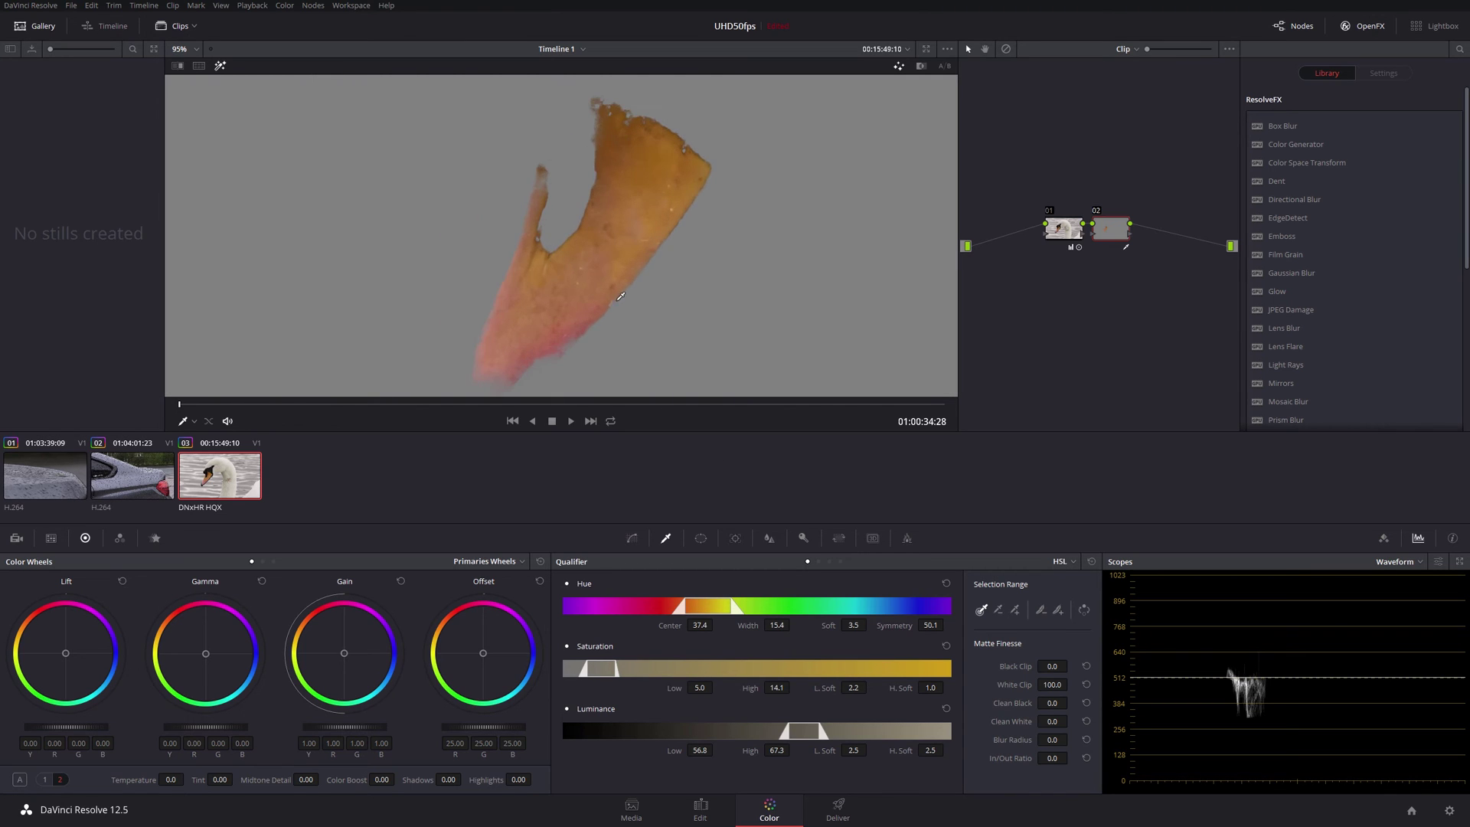
left_click_drag(605, 277, 590, 285)
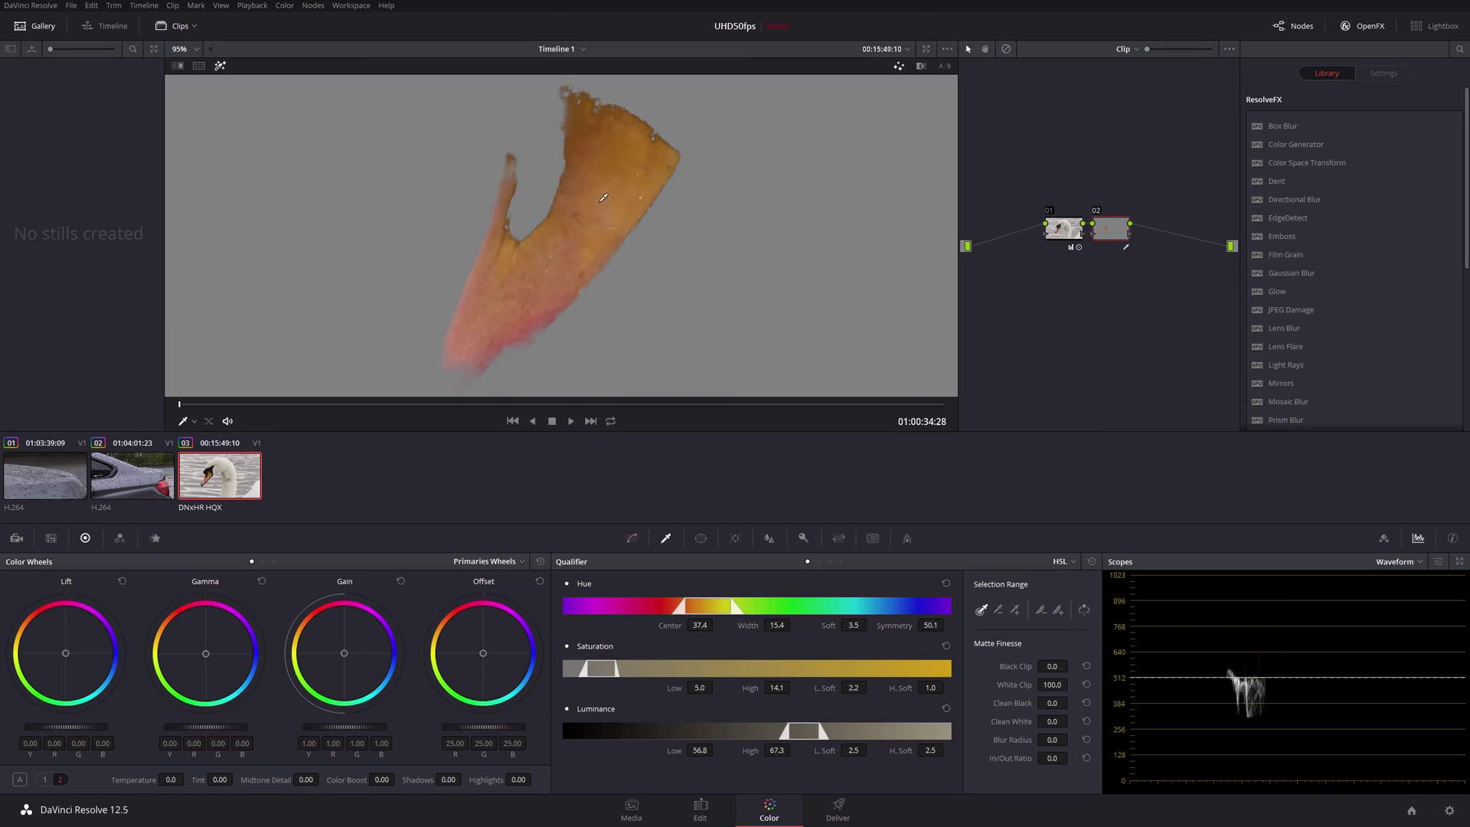
left_click(219, 67)
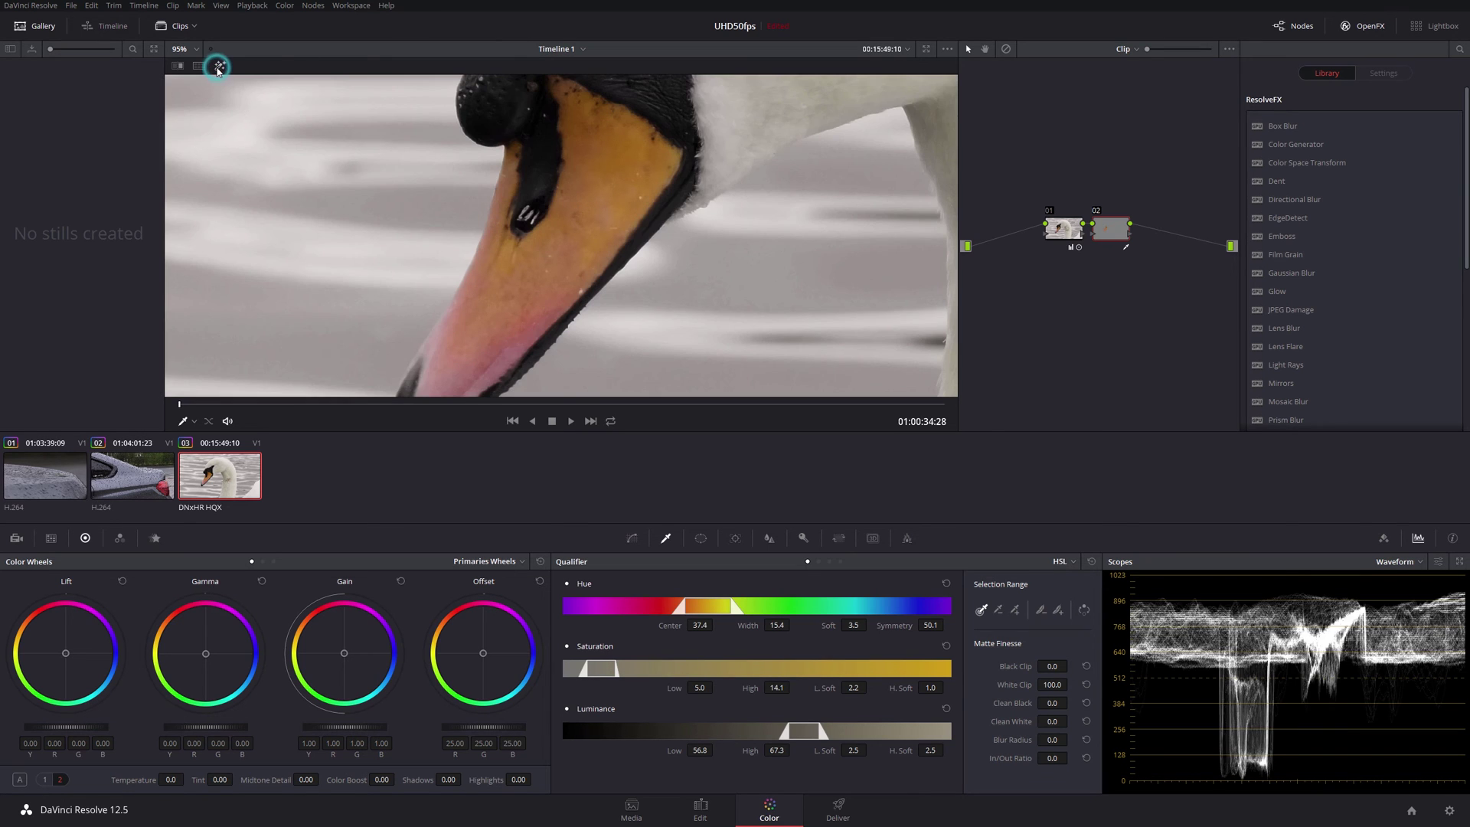
left_click(219, 67)
left_click(219, 66)
left_click(219, 66)
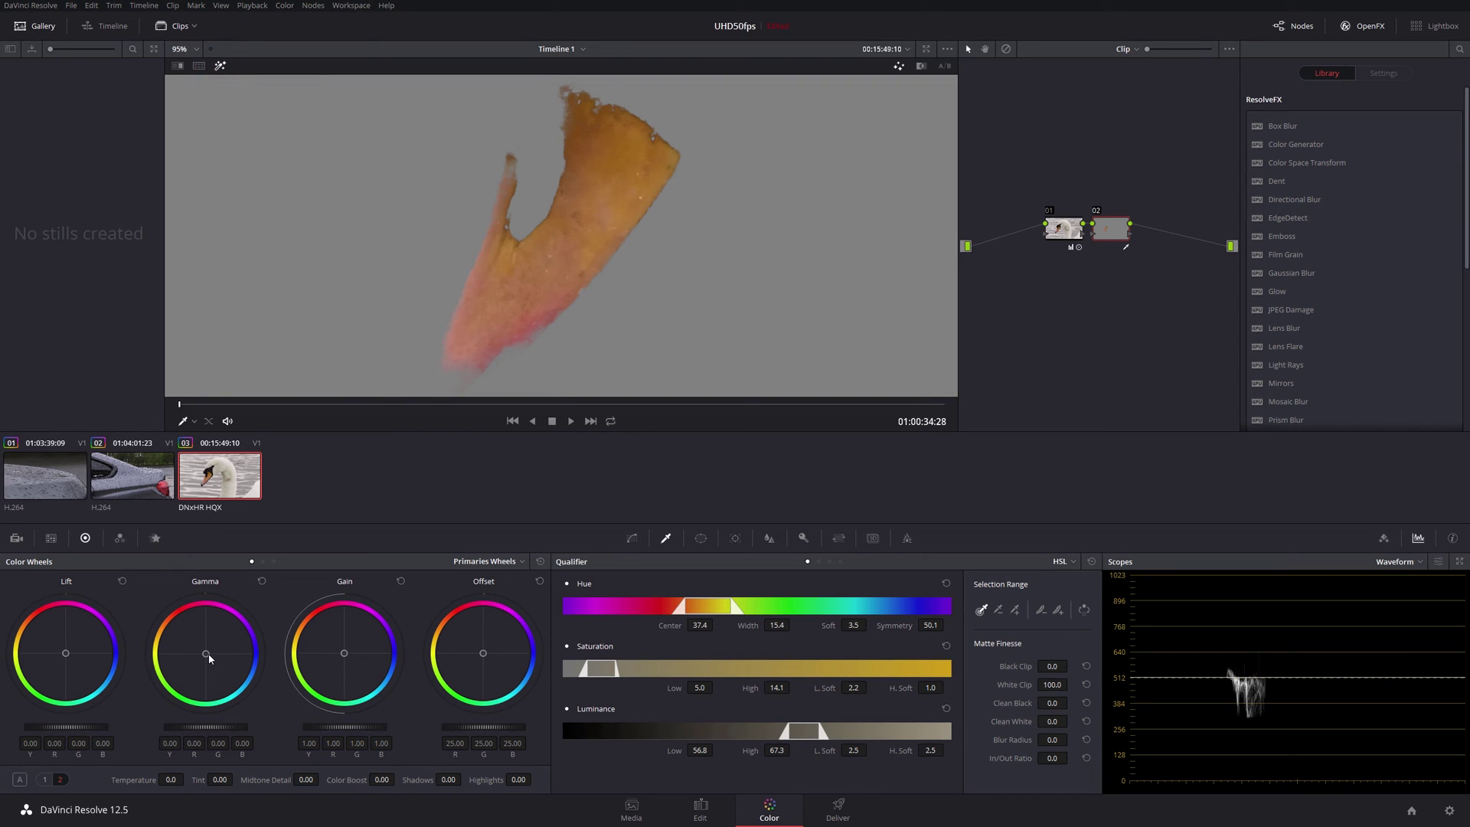
- Undo the Gamma and Gain wheel tries and raise node 02's Sat to 59.40
left_click_drag(209, 658, 222, 657)
left_click_drag(344, 652, 368, 663)
key("ctrl+z")
key("ctrl+z")
key("ctrl+z")
left_click(45, 779)
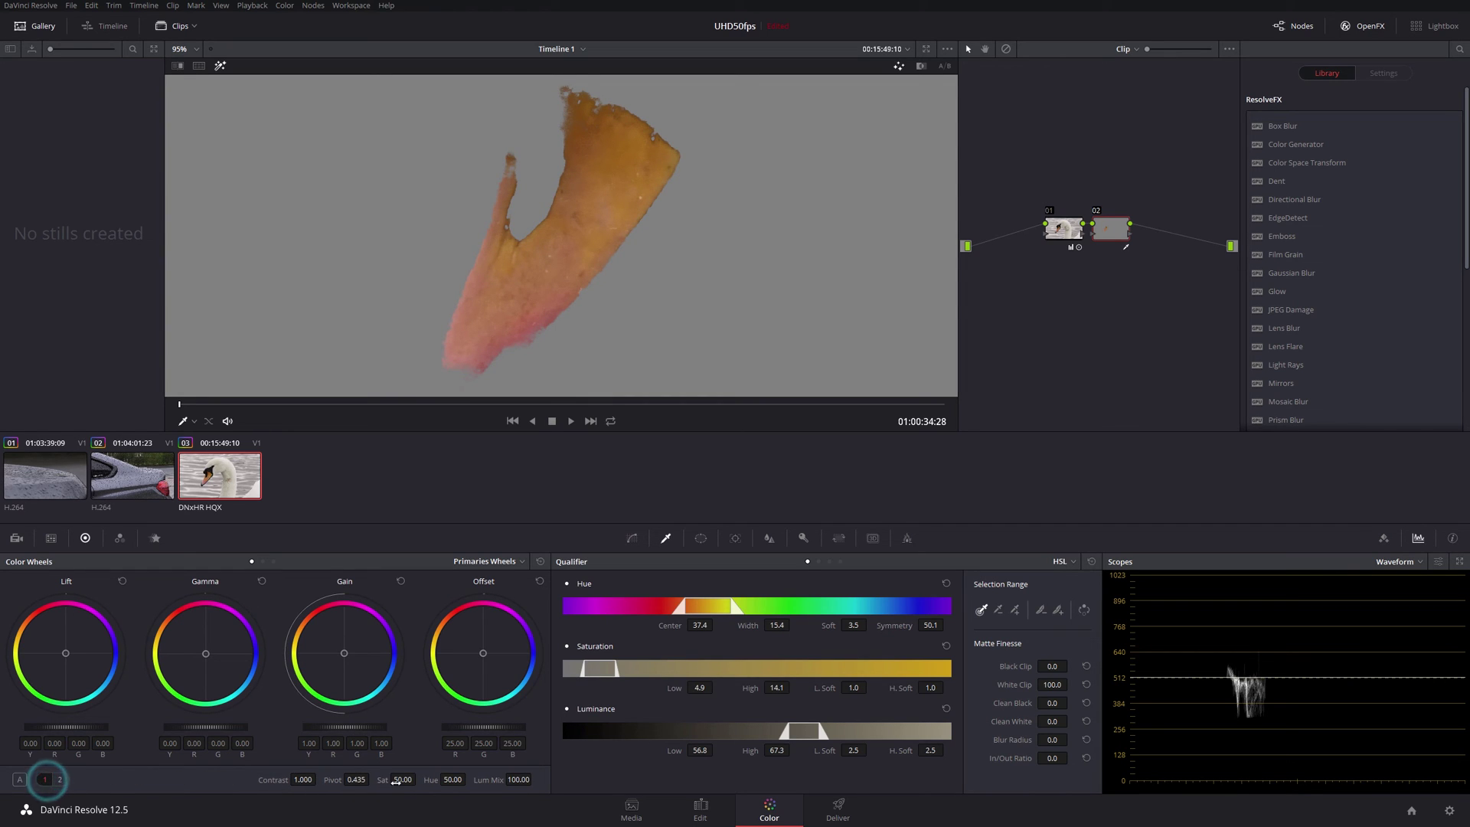
left_click_drag(399, 782, 420, 781)
- Turn off Highlight, zoom the viewer out to fit the whole swan, and select node 02
left_click(220, 65)
scroll(657, 236, "down", 6)
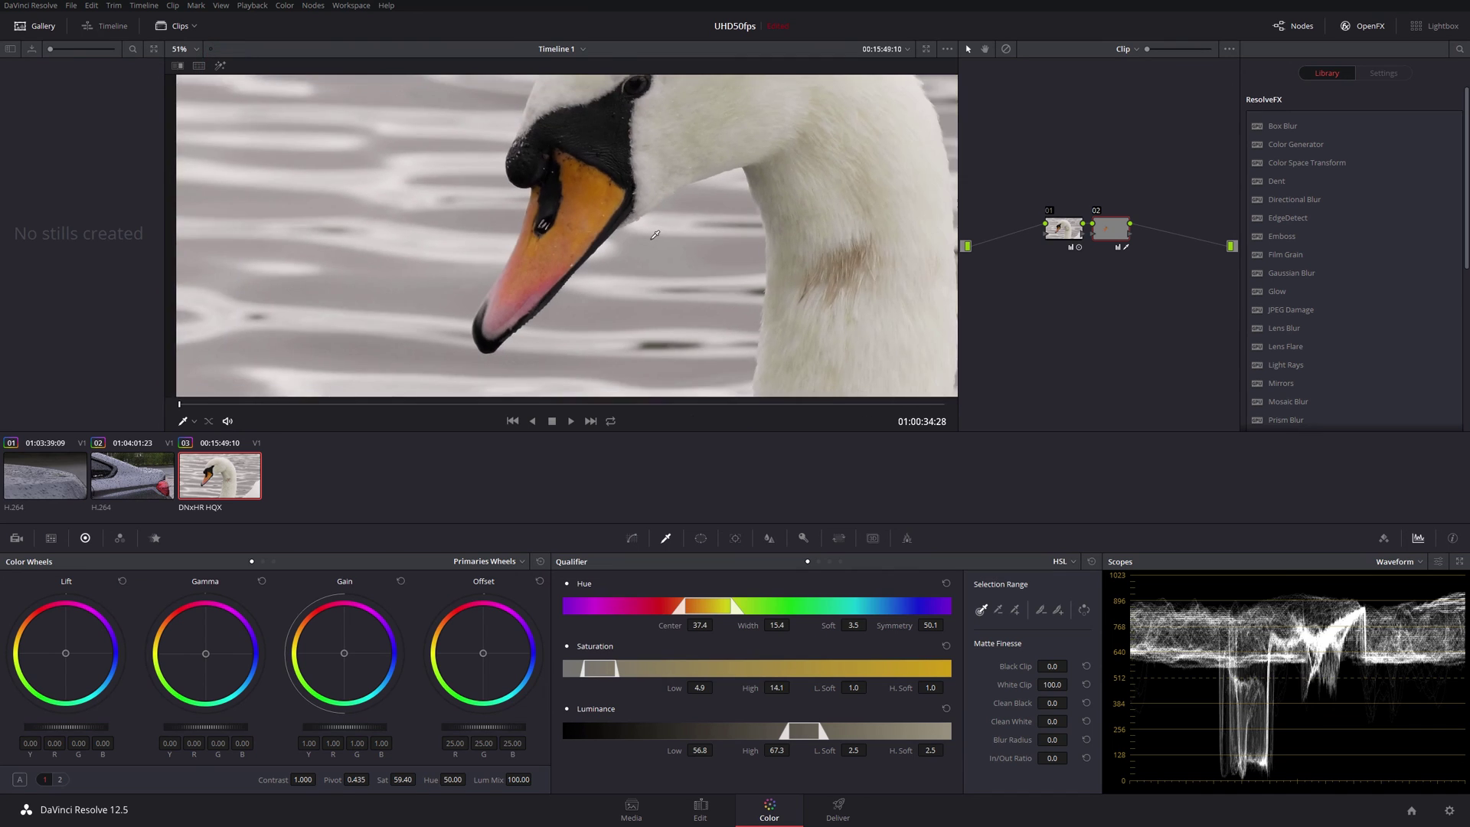
scroll(600, 223, "up", 3)
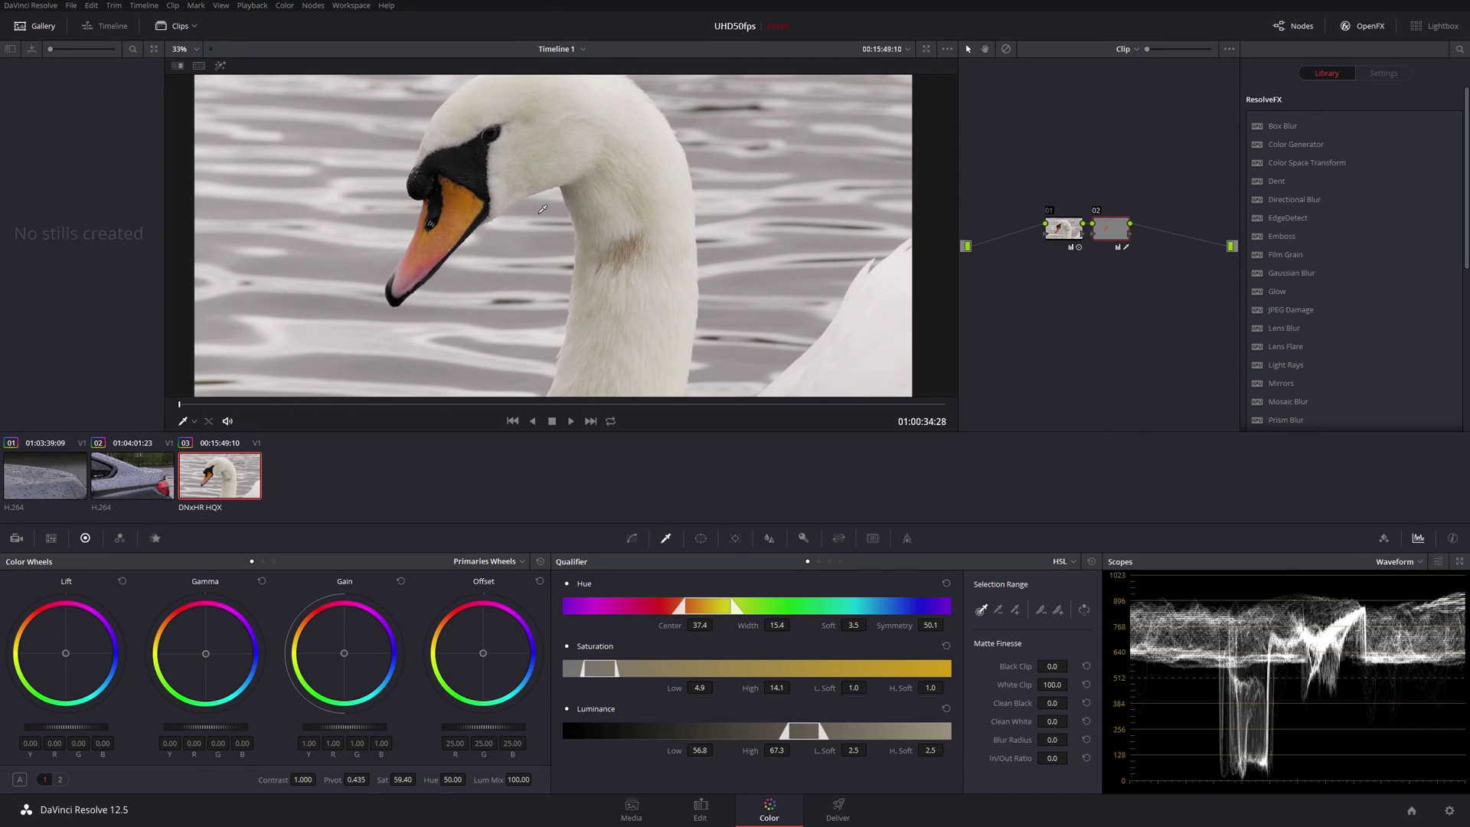
scroll(567, 228, "down", 1)
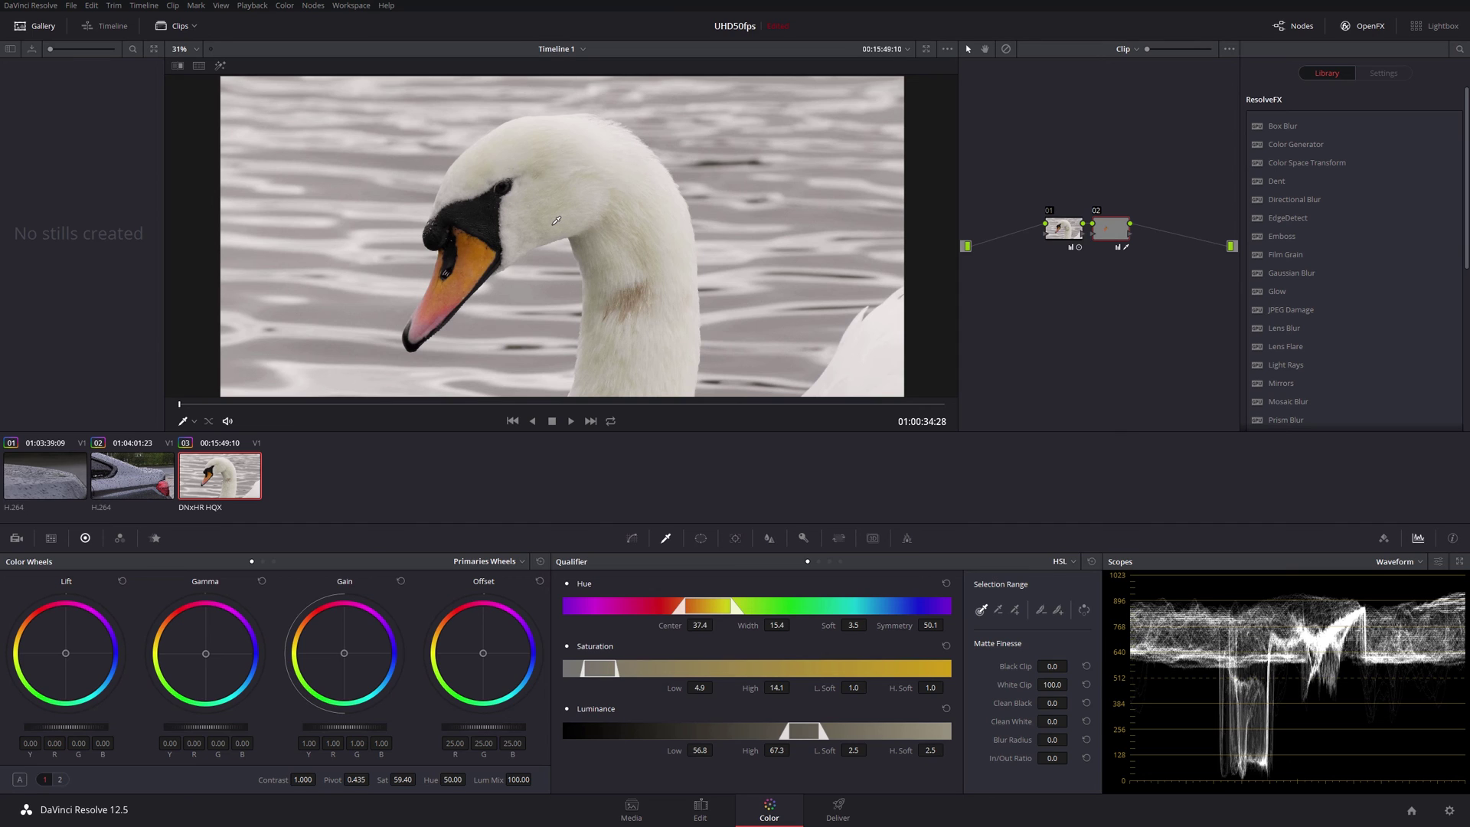
scroll(483, 266, "down", 2)
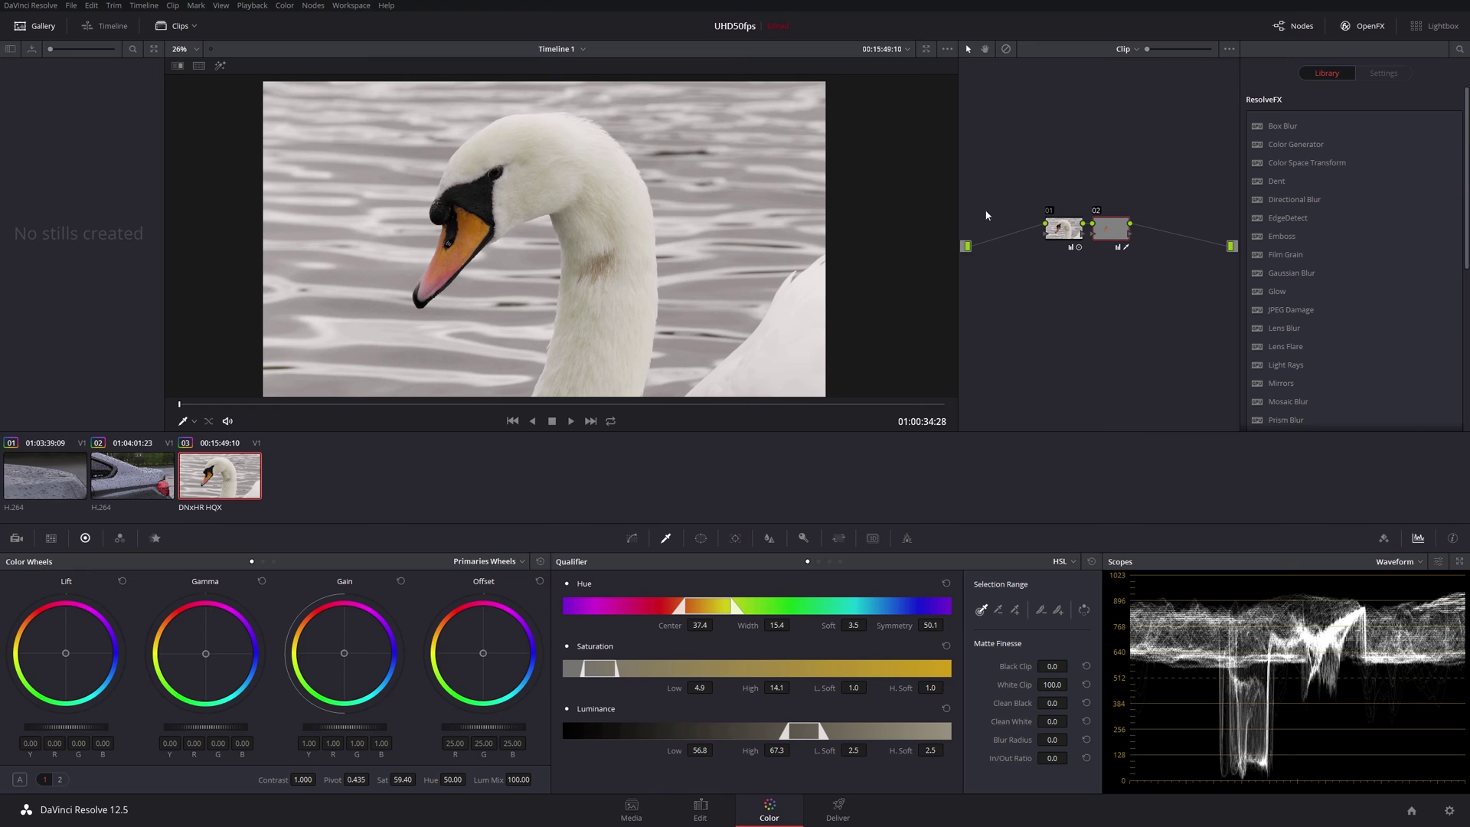
left_click(1097, 215)
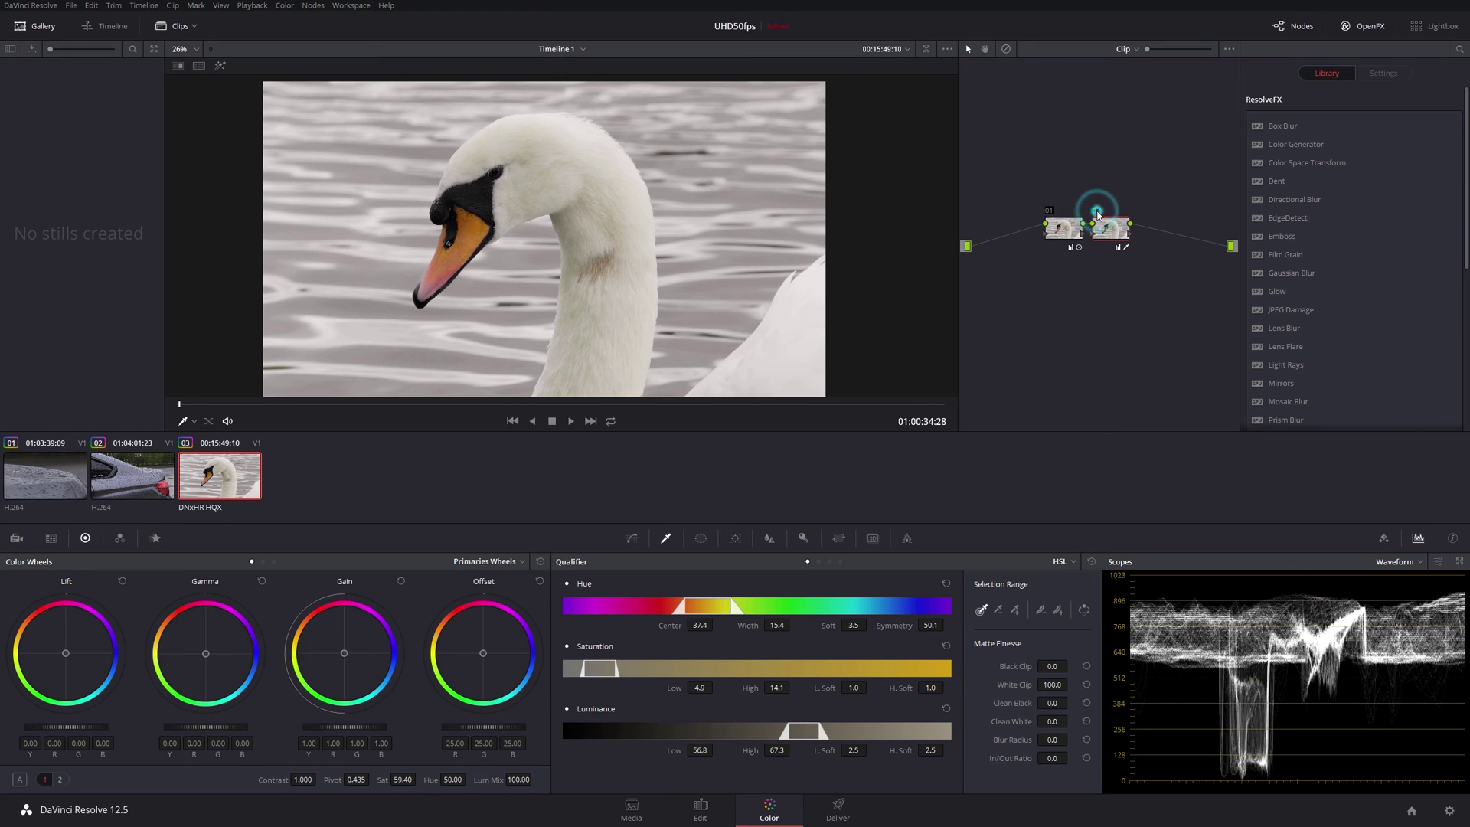
- Bypass node 02 with Ctrl+D to compare the beak, panning across it, then re-enable it
key("ctrl+d")
scroll(632, 214, "up", 5)
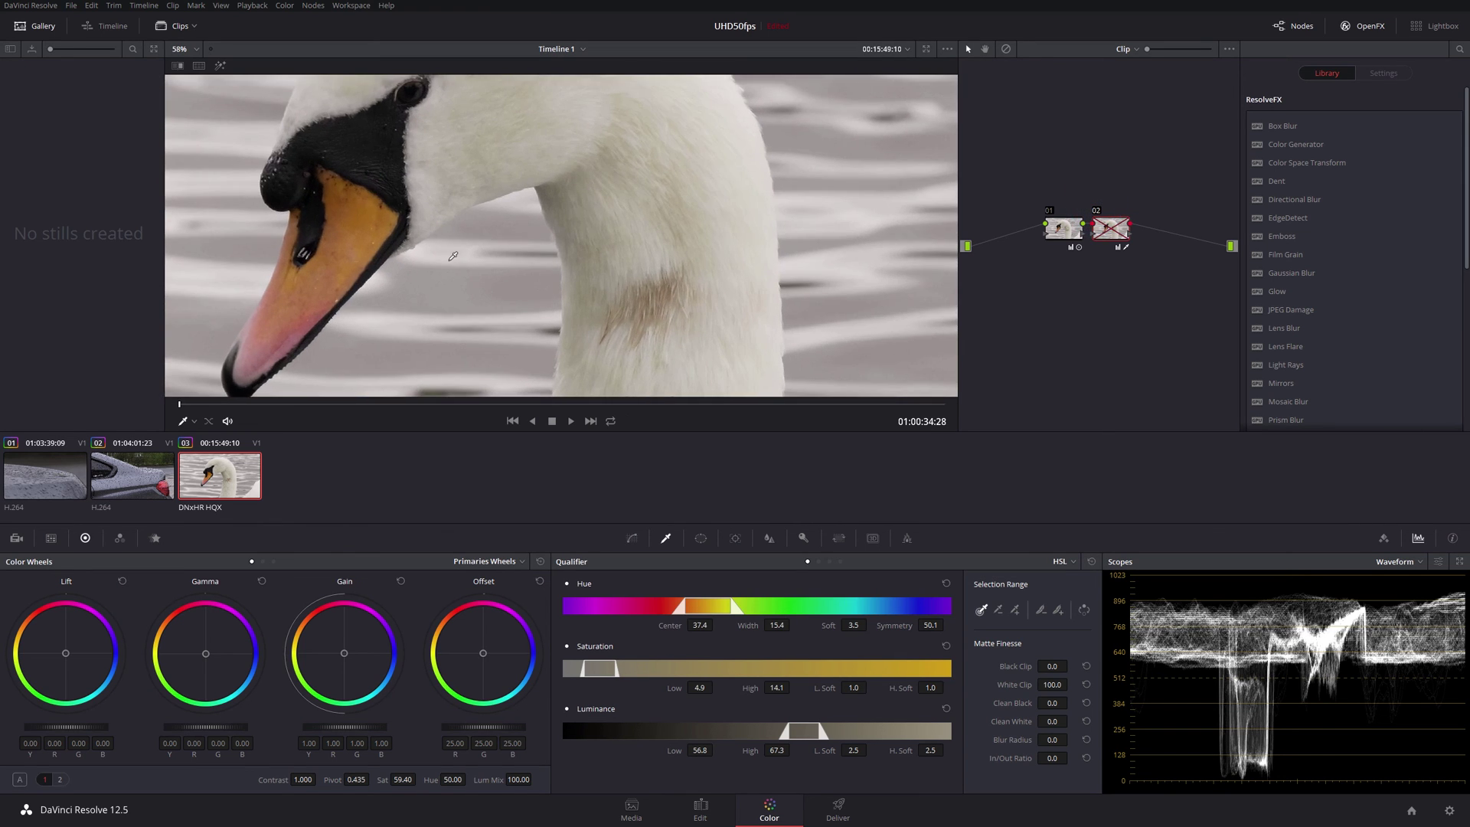
left_click_drag(632, 213, 546, 240)
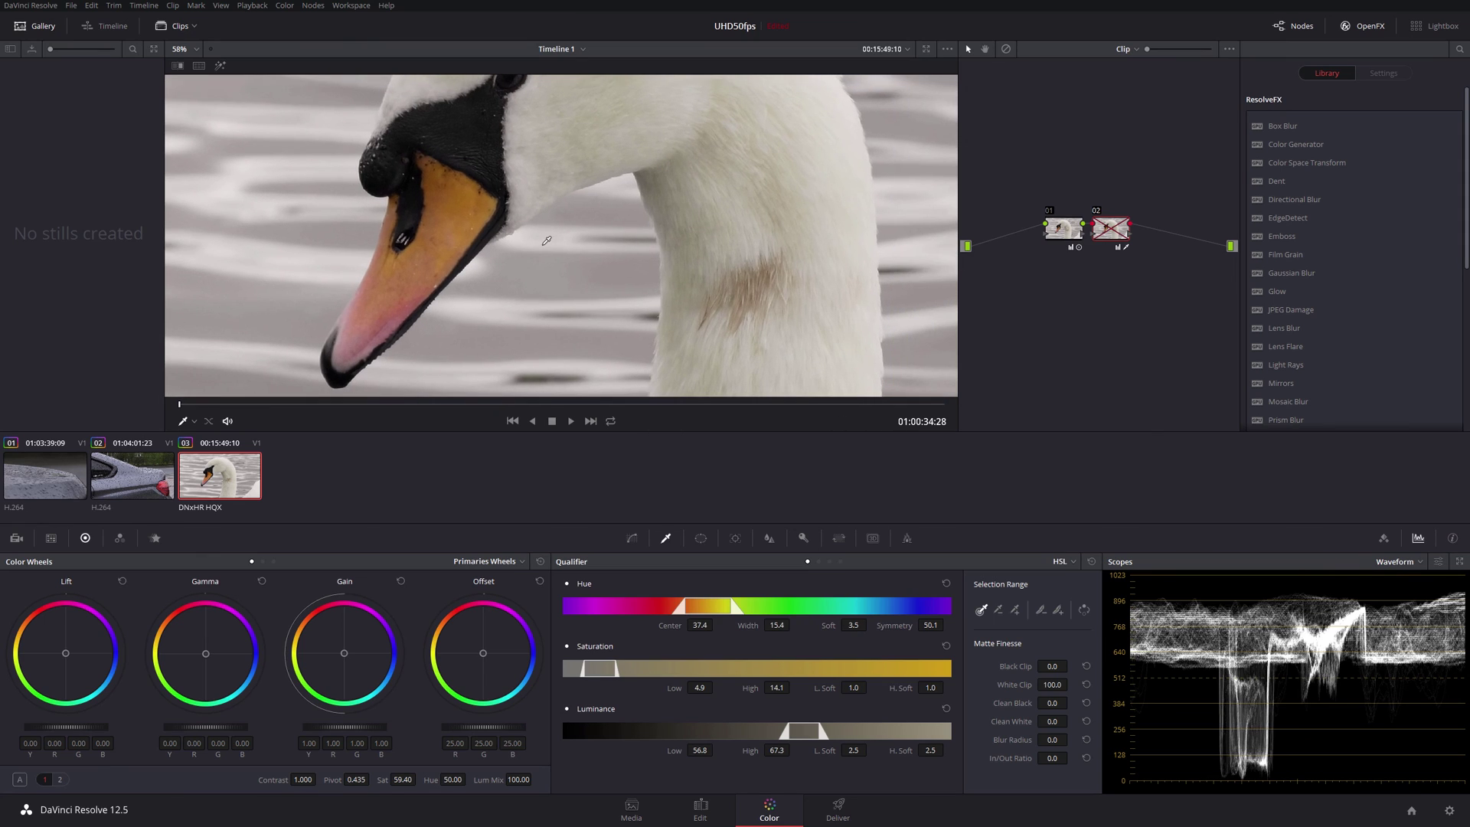
left_click(1096, 214)
key("ctrl+d")
- Adjust node 02's saturation, toggling the node to compare, and settle it at 57.20
left_click_drag(405, 780, 419, 778)
left_click(1099, 211)
left_click(1096, 212)
scroll(547, 222, "down", 6)
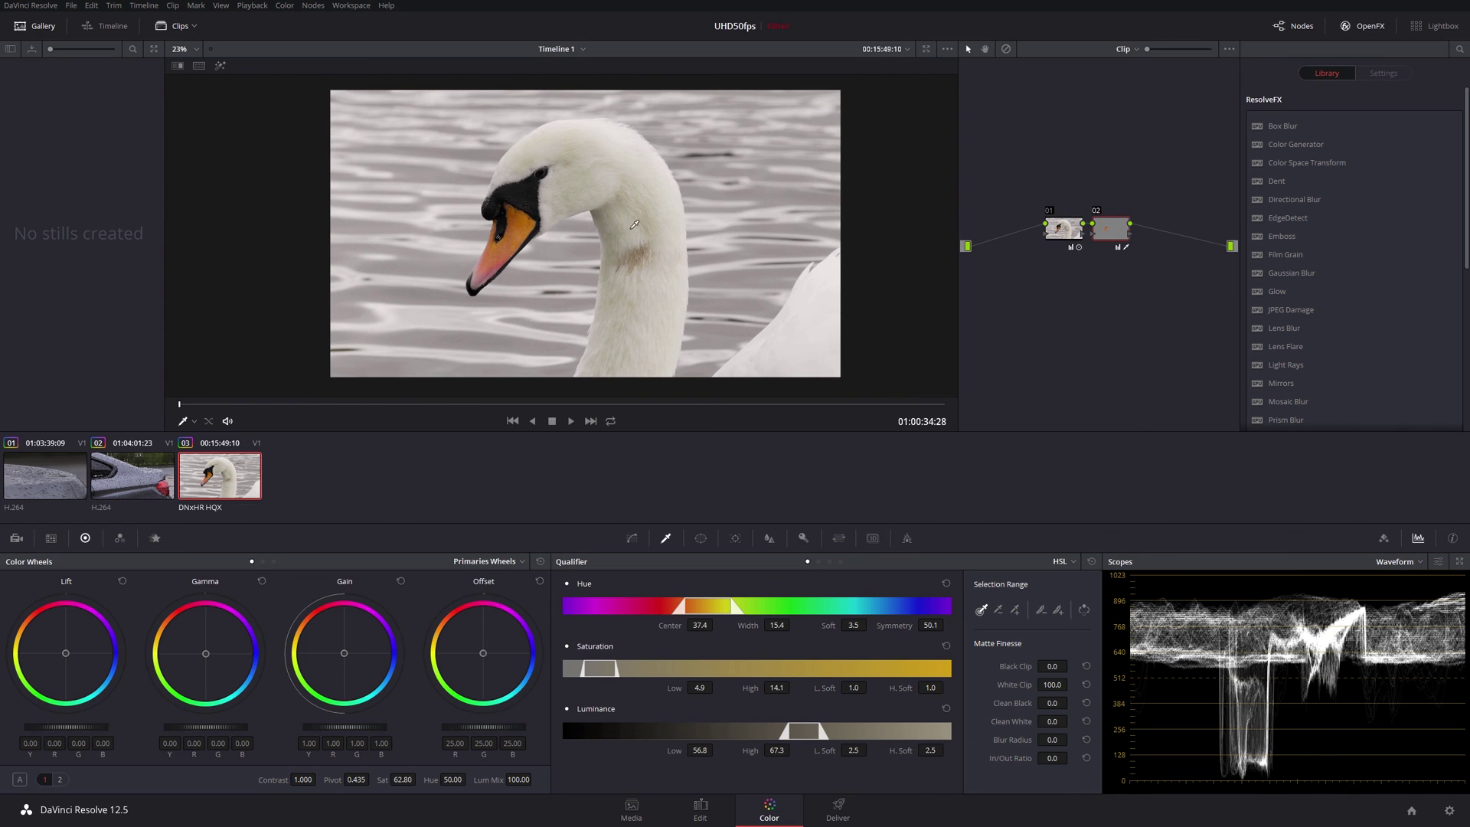
left_click_drag(408, 782, 401, 781)
left_click(1101, 212)
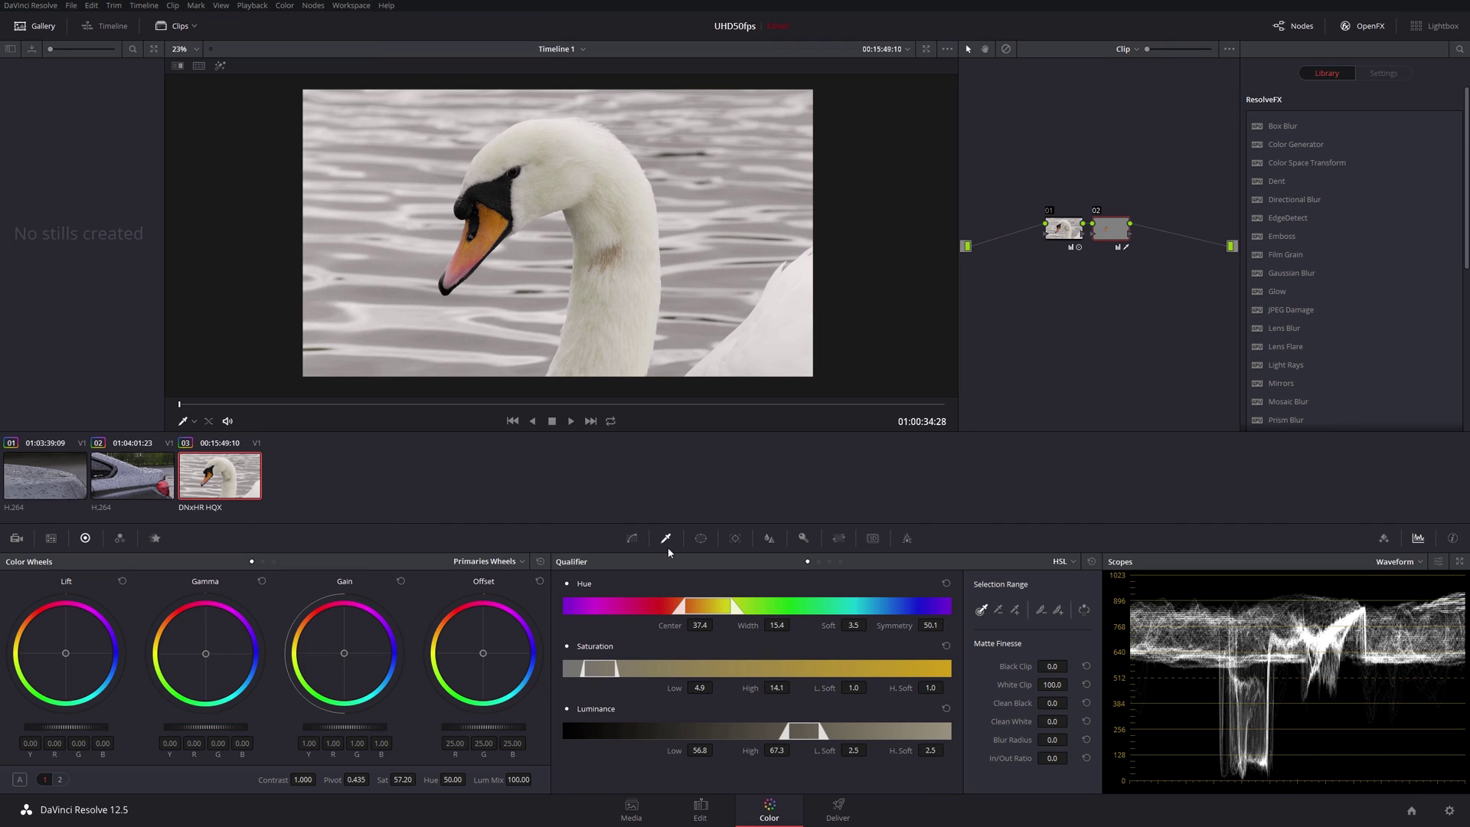
left_click(1099, 205)
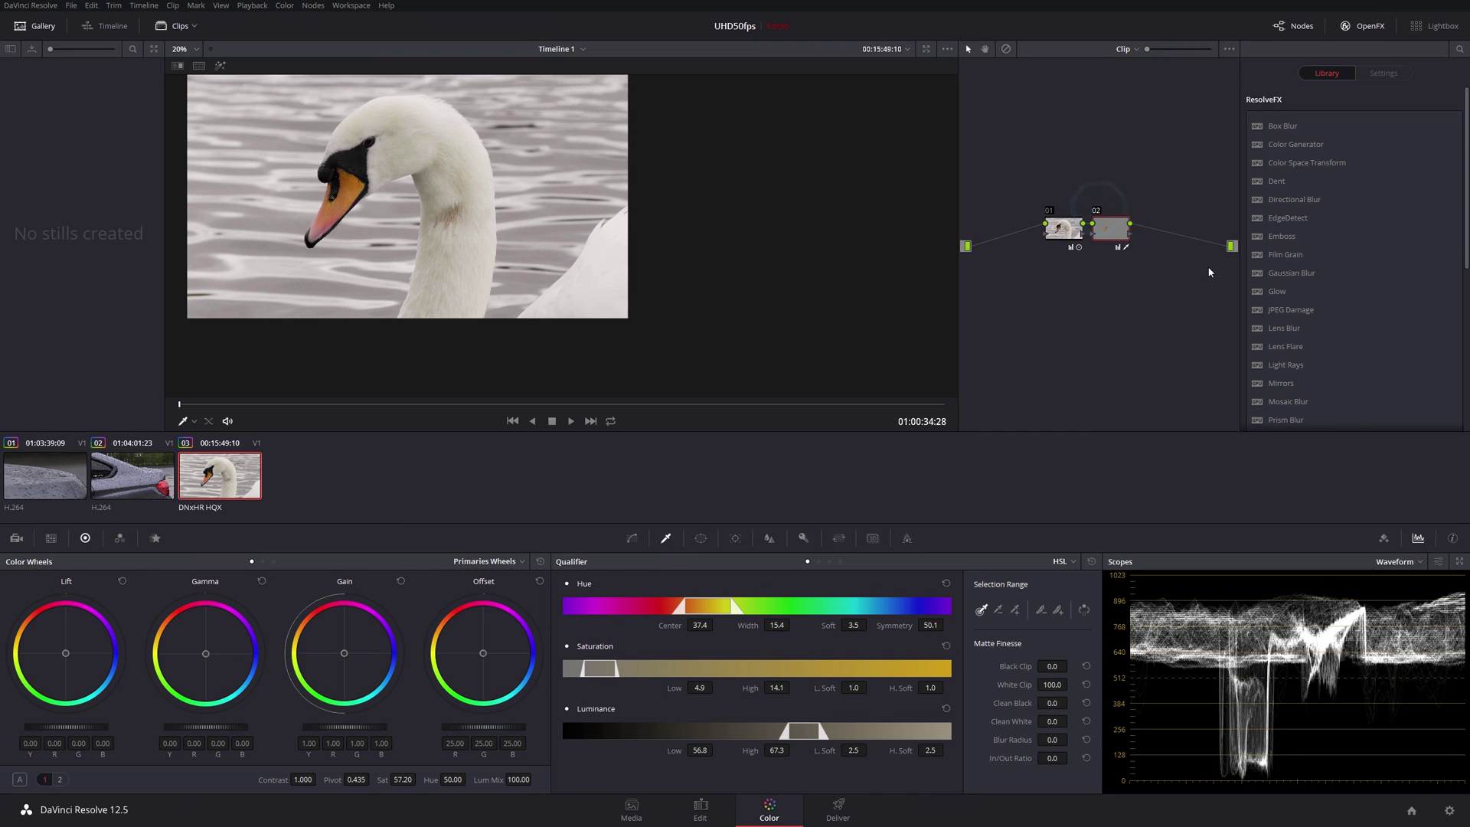